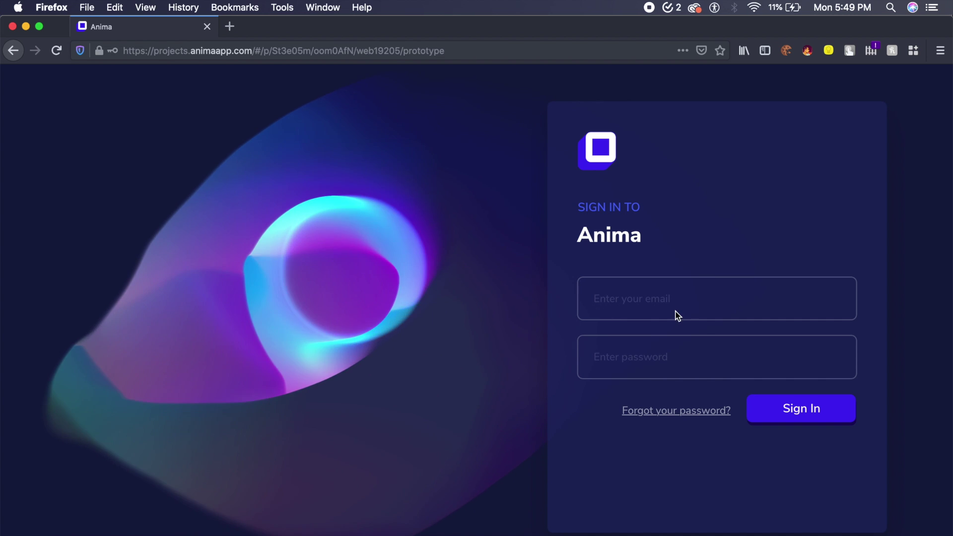
Step: Enter a placeholder email and the account password in the sign-in form
click(647, 298)
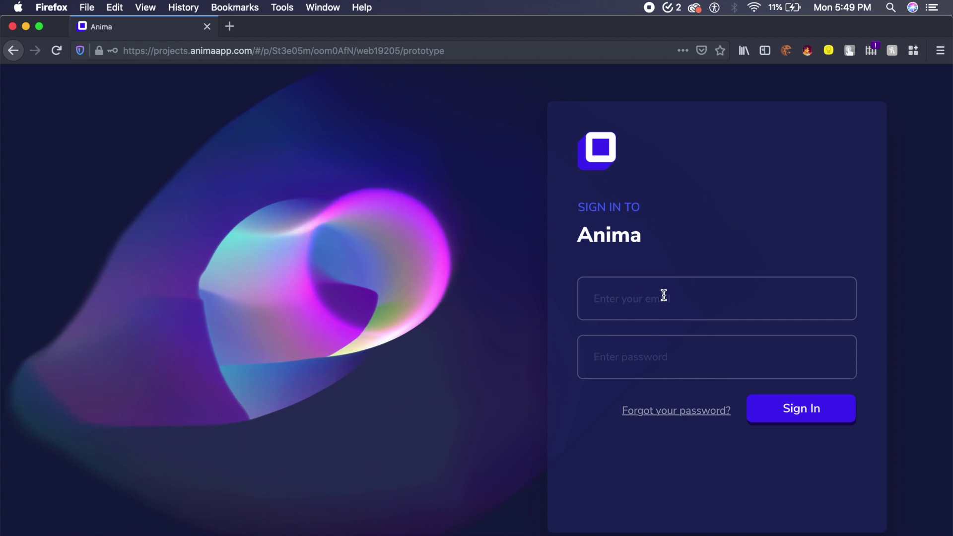
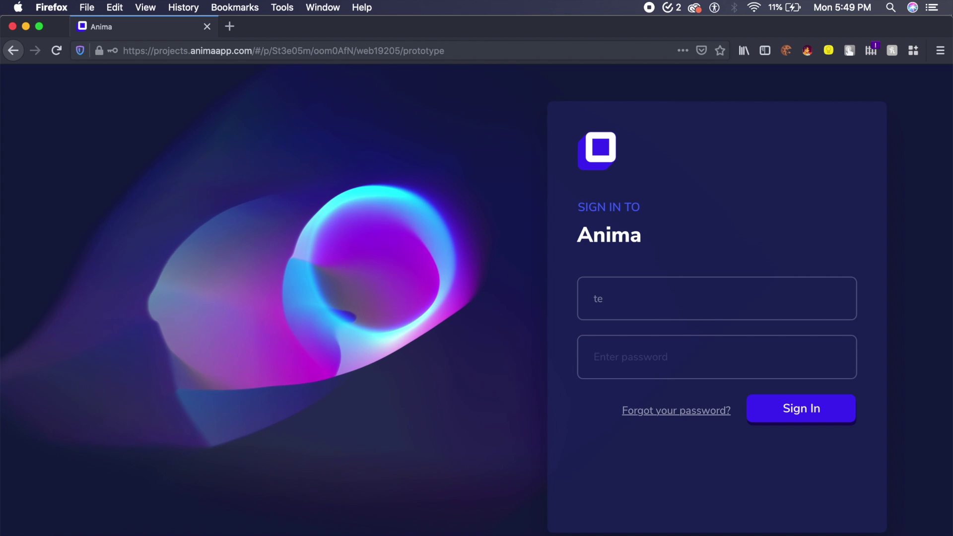
key(BackSpace)
key(BackSpace)
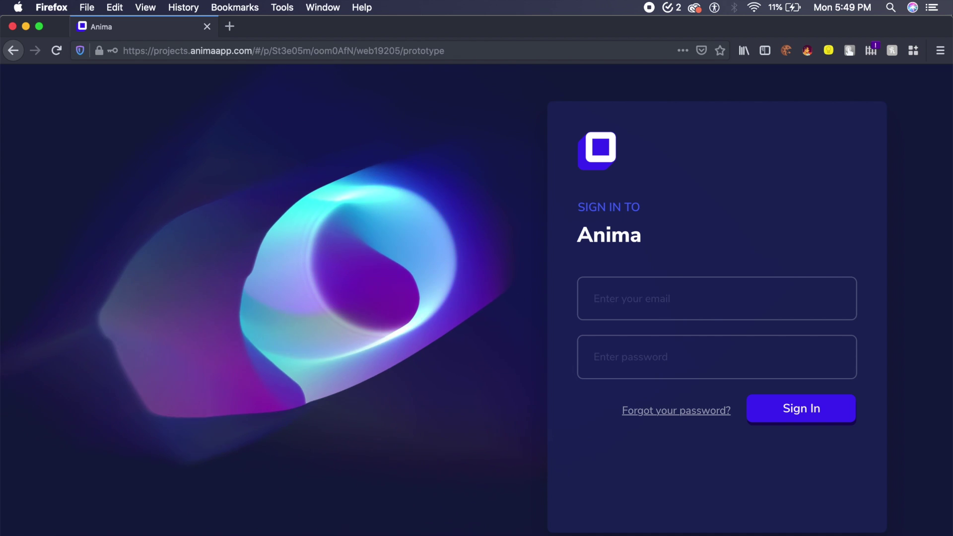
click(666, 371)
text(********)
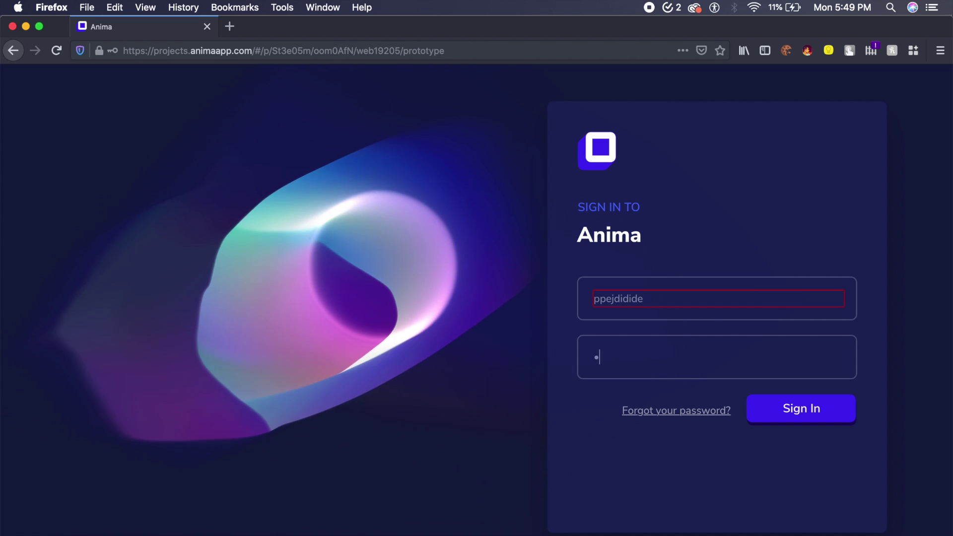
Step: Replace the placeholder with the account's e-mail address and submit the sign-in form
click(658, 298)
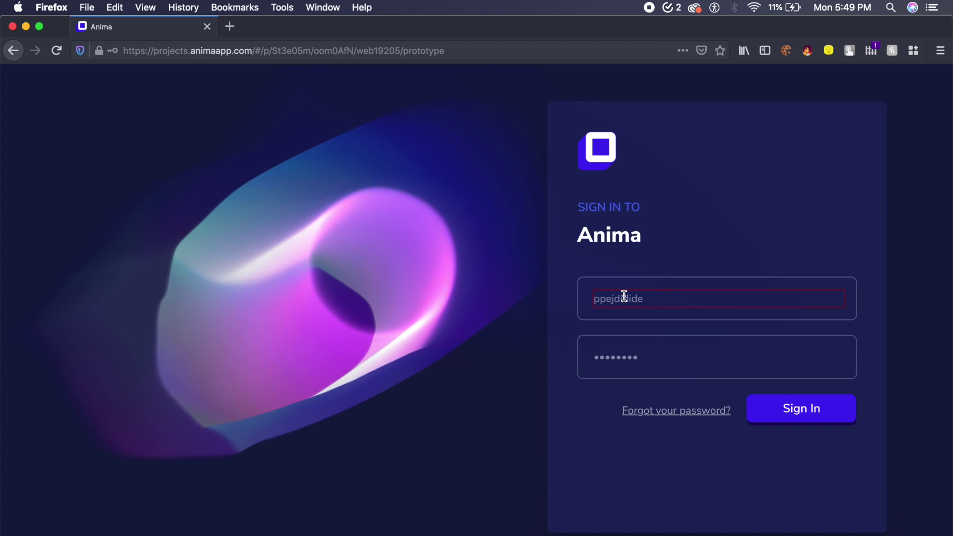
drag(666, 296, 559, 292)
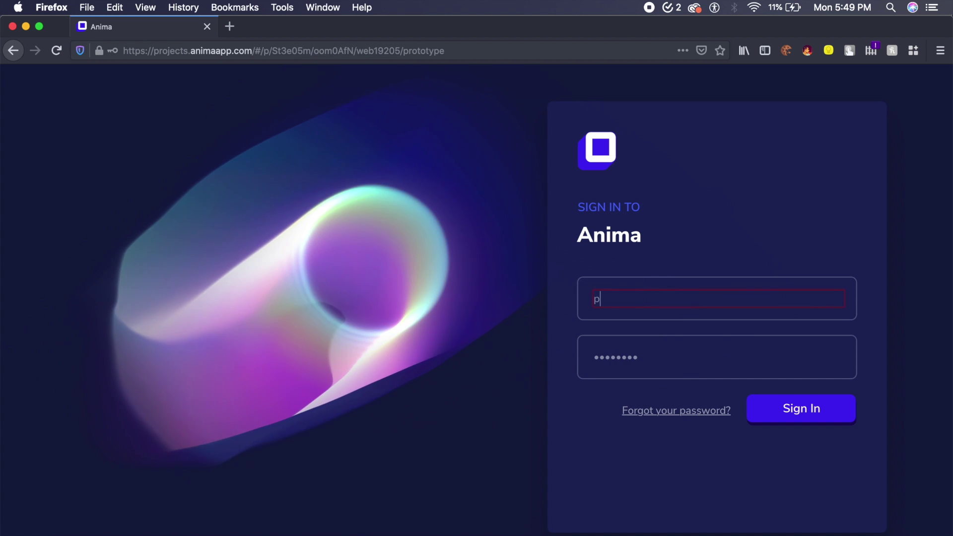
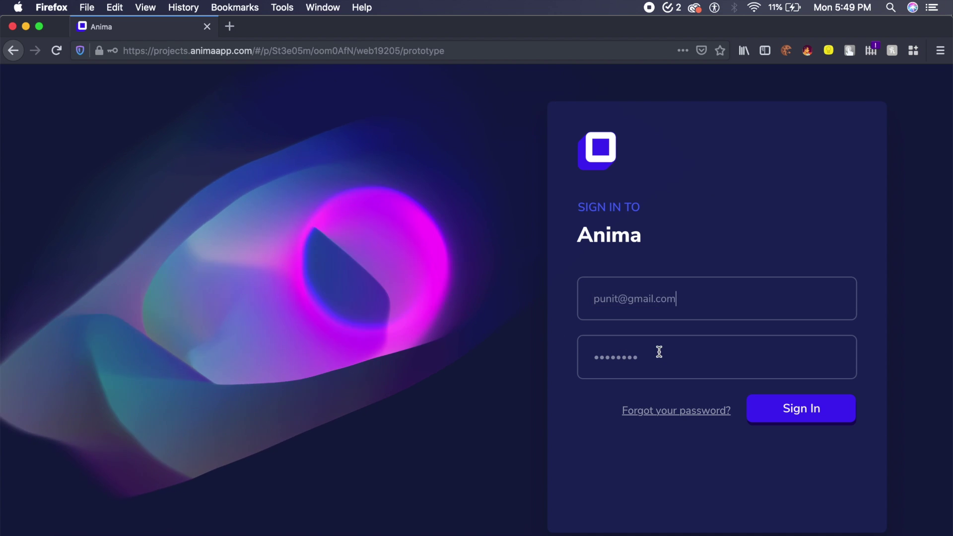
key(Tab)
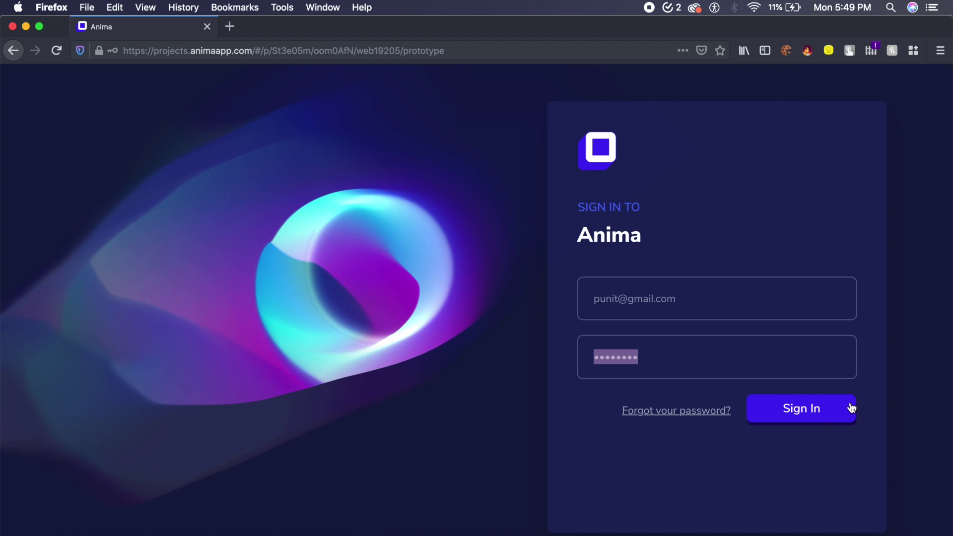
click(763, 408)
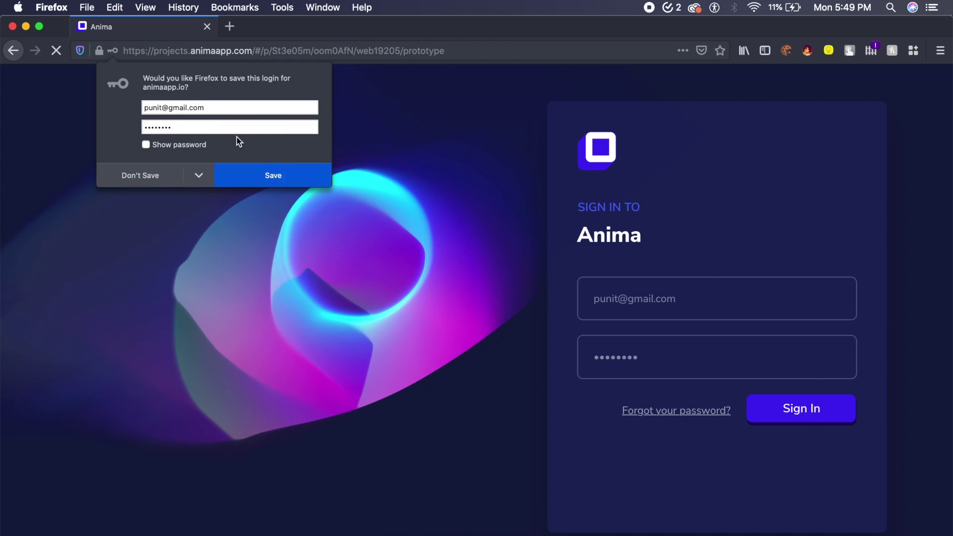
Step: Save the submitted login details in Firefox's save-login prompt
click(271, 178)
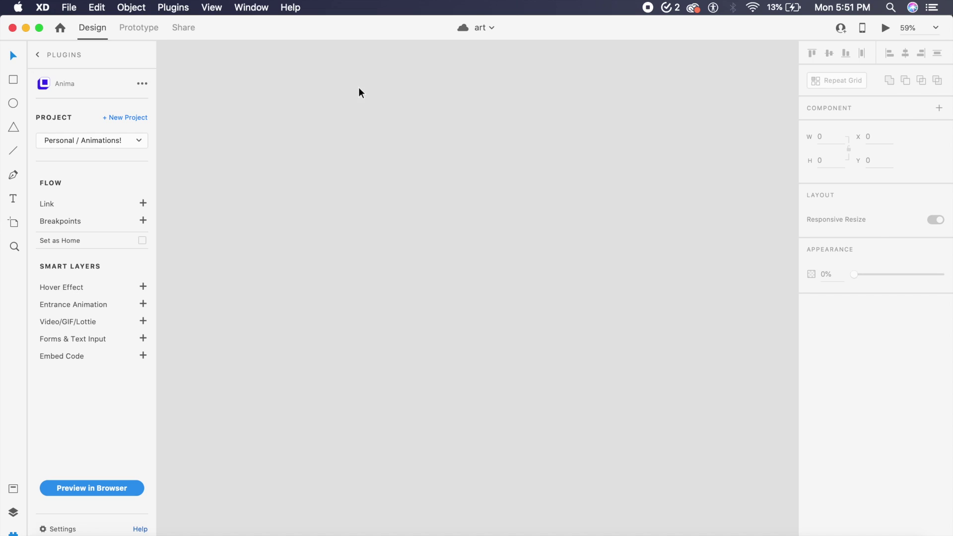
Step: Add a new artboard sized 1440 wide by 700 high
key(a)
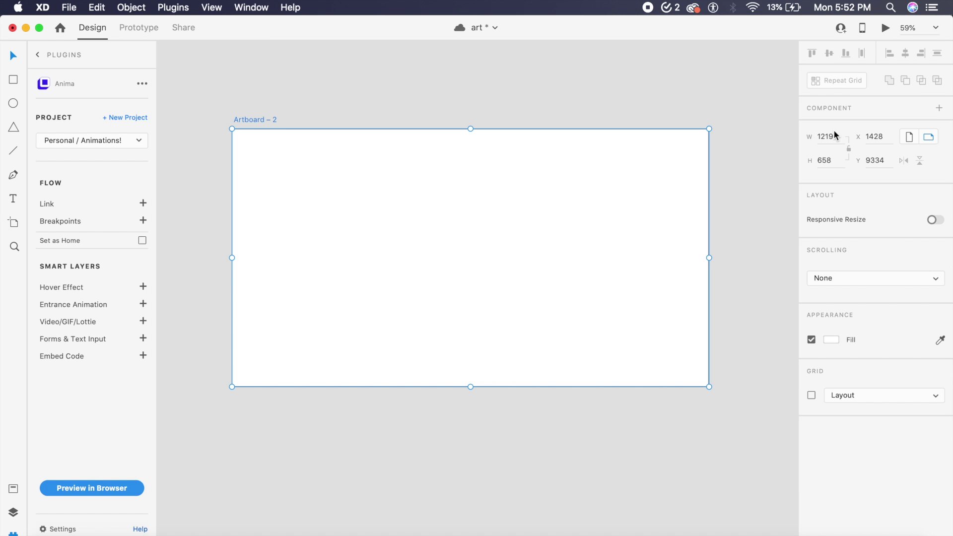
click(826, 136)
text(1440)
click(835, 160)
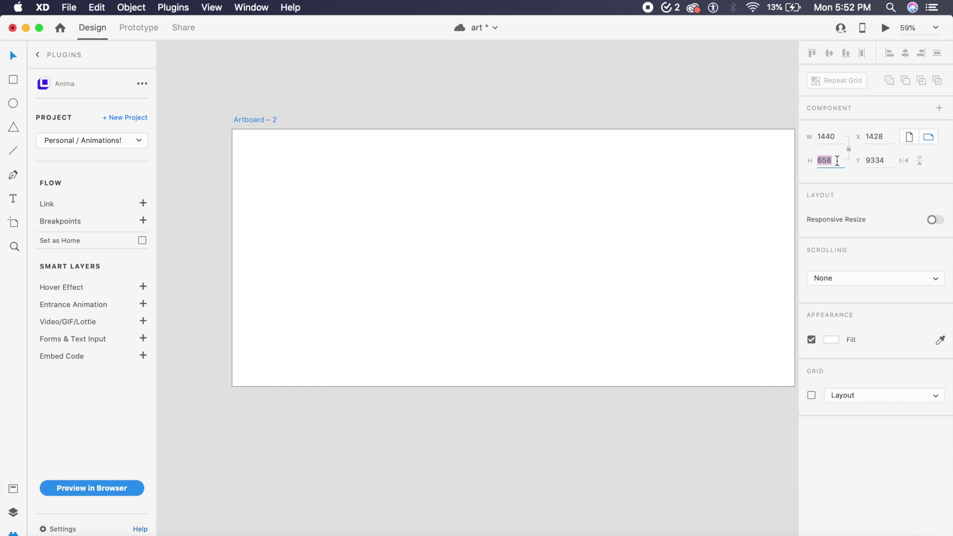
text(7)
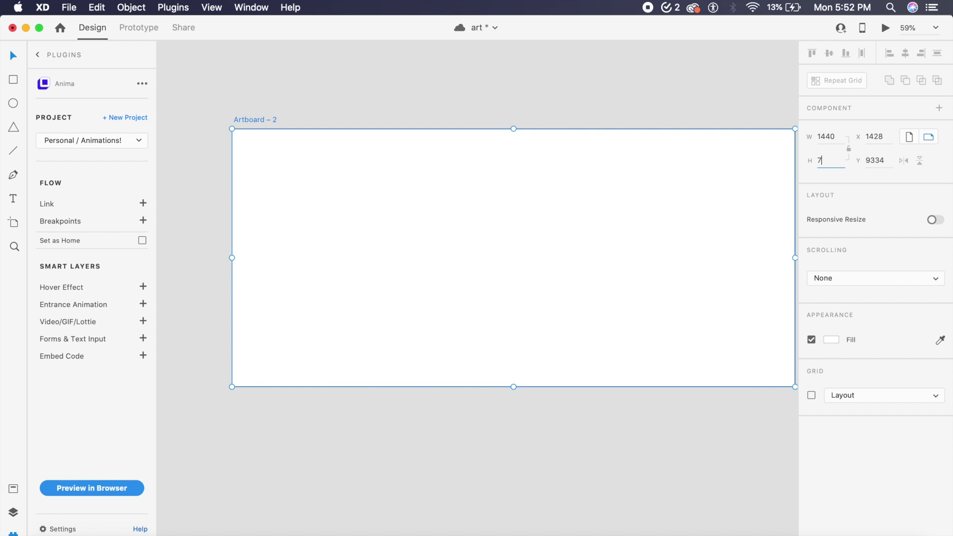
text(00)
key(Return)
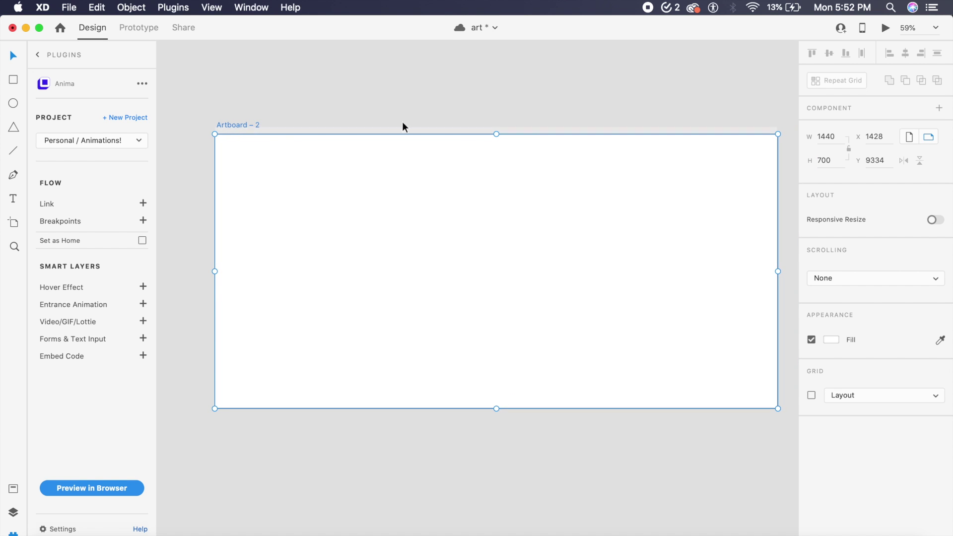
Step: Draw a rectangle covering the whole 1440×700 artboard at 0,0
click(370, 89)
scroll(346, 177, down, 1)
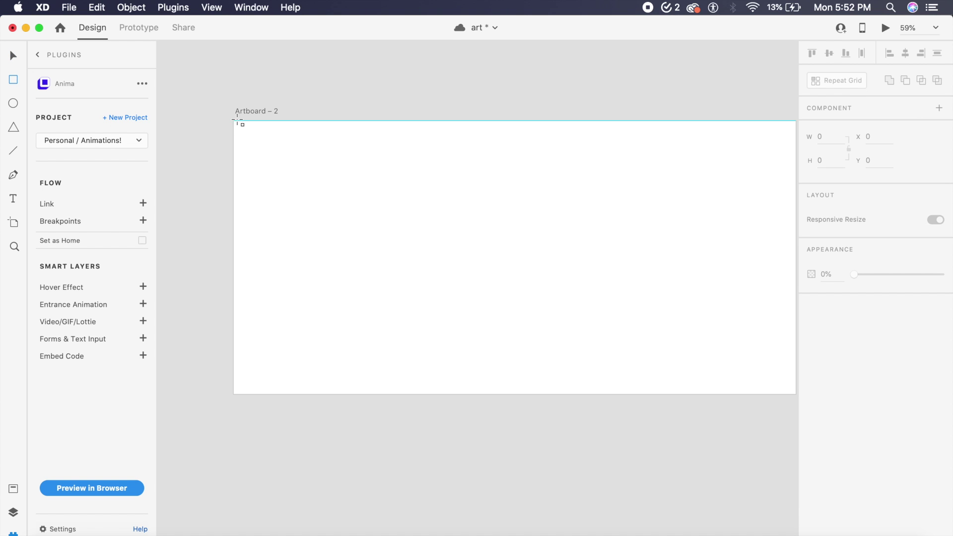
mouse_move(237, 122)
mouse_down()
mouse_move(755, 313)
mouse_move(763, 384)
mouse_move(715, 393)
mouse_up()
key(Escape)
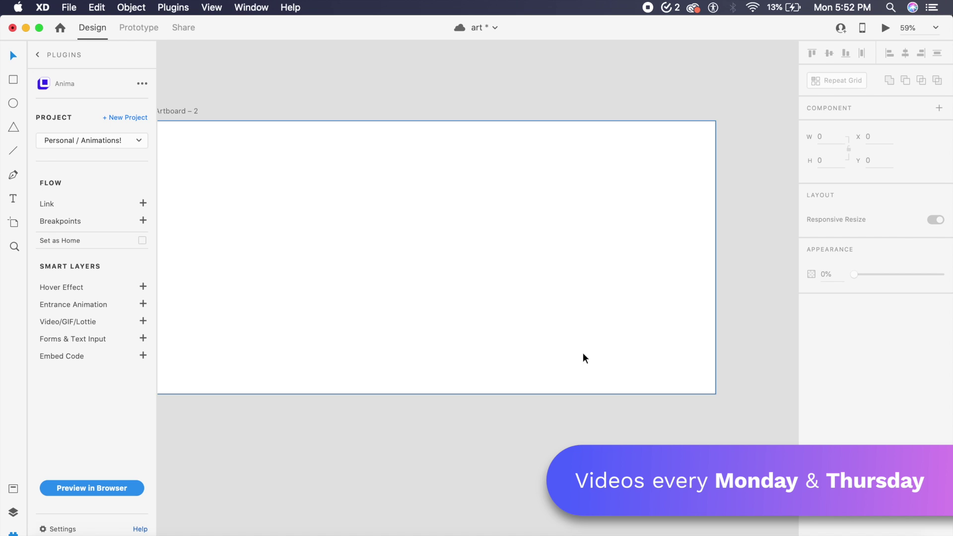
click(453, 318)
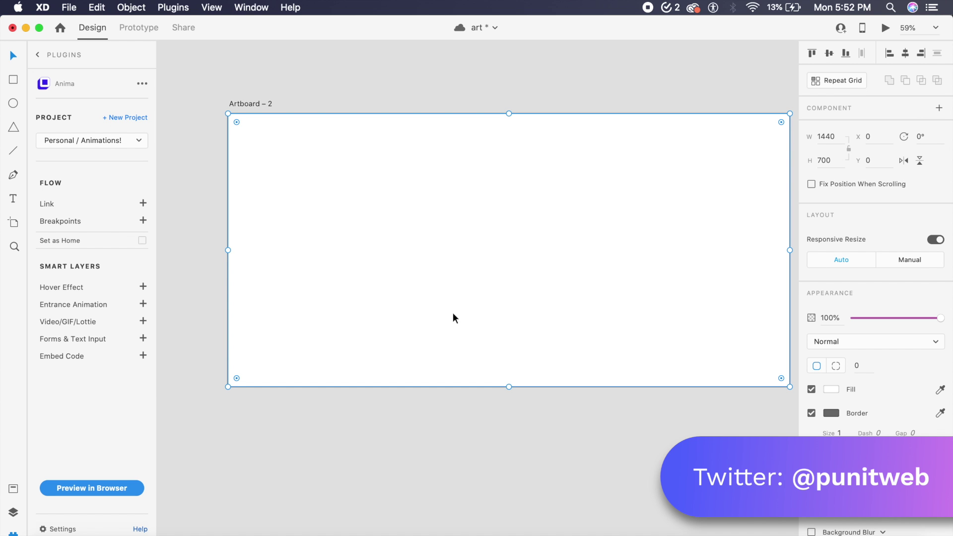
Step: Open vantajs.com in a new Firefox tab and scroll down to the More Effects gallery
click(235, 533)
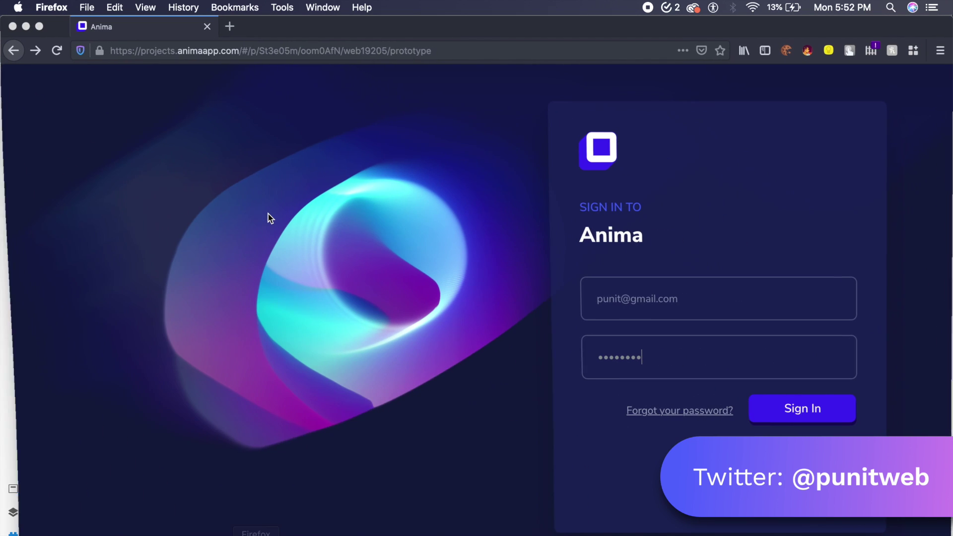
click(229, 26)
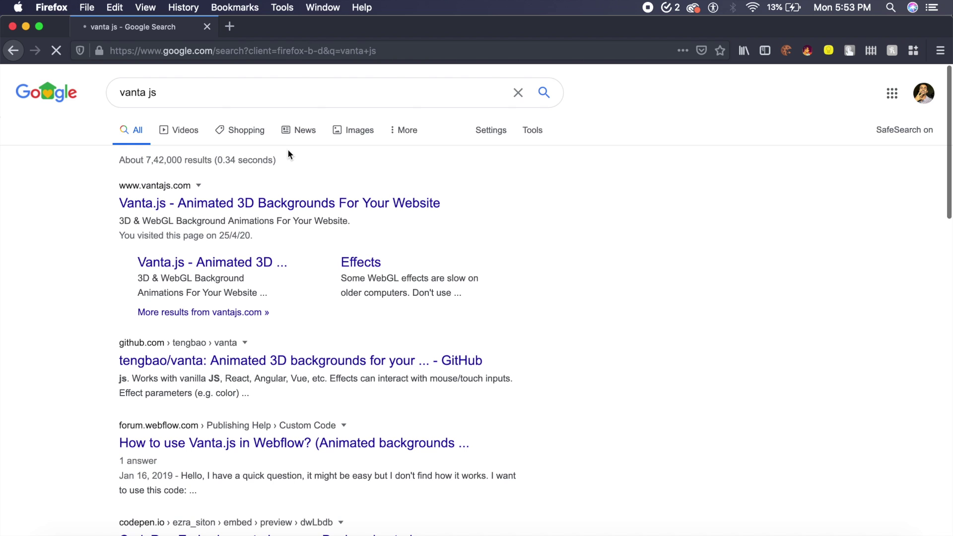
click(318, 204)
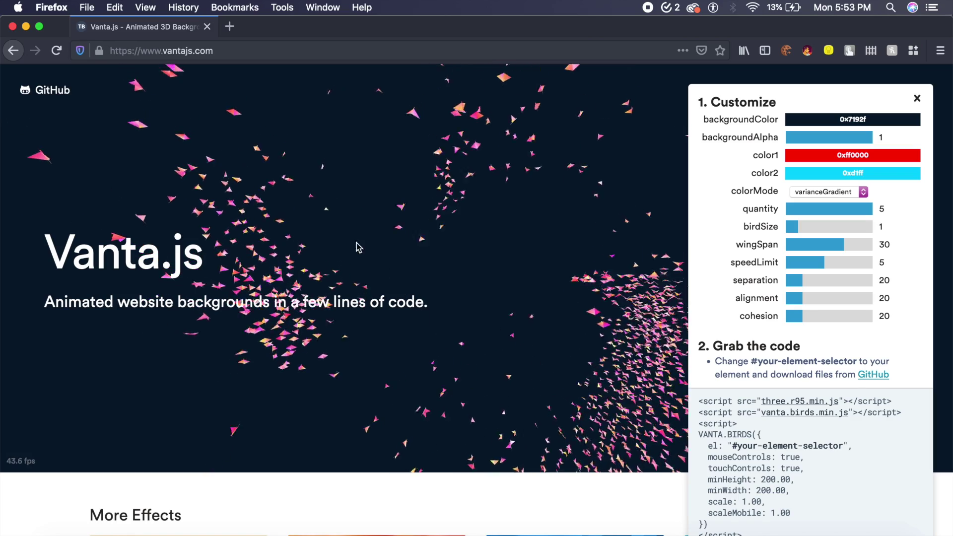
scroll(273, 303, down, 8)
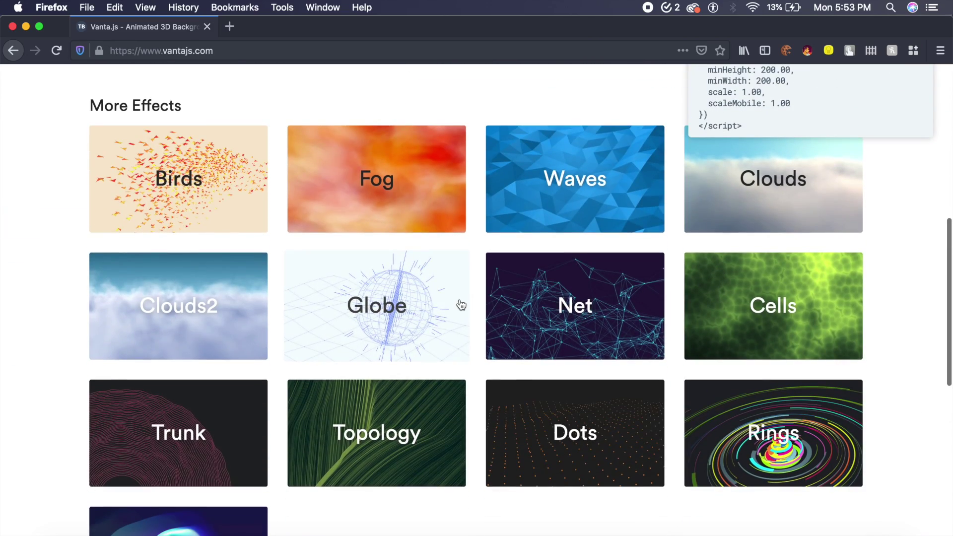
scroll(461, 305, down, 4)
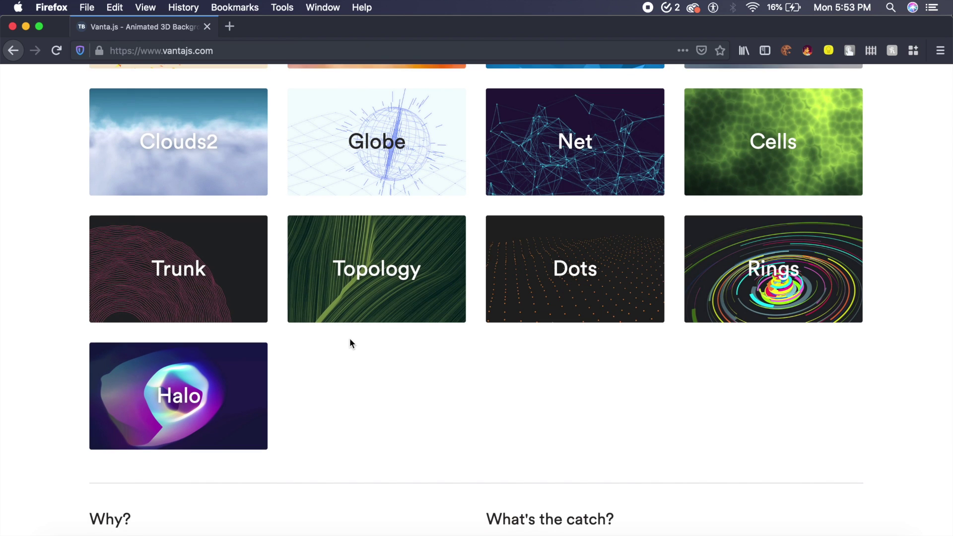
scroll(300, 399, down, 1)
Step: Open the Halo effect, set baseColor 0x769eff and backgroundColor 0x8f9fff, then return to Adobe XD
click(187, 371)
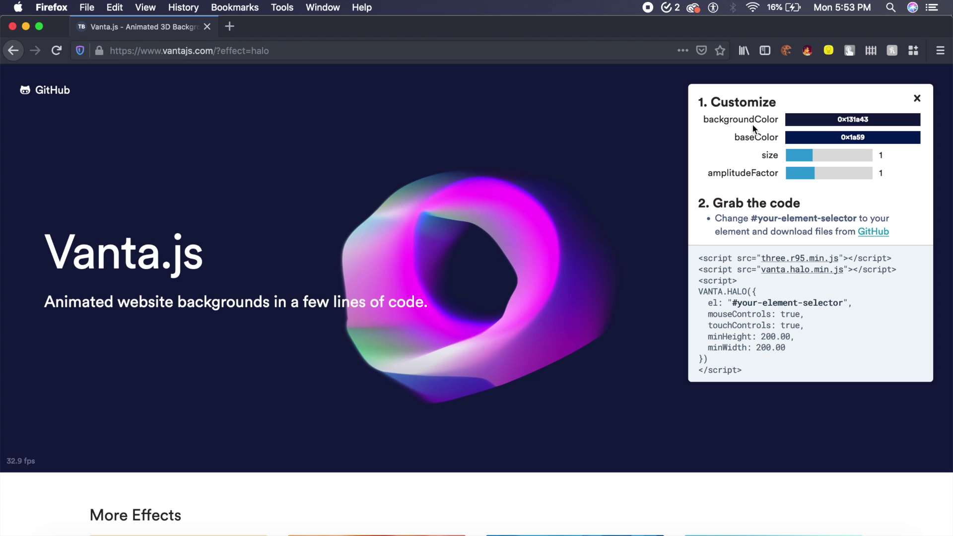
click(873, 120)
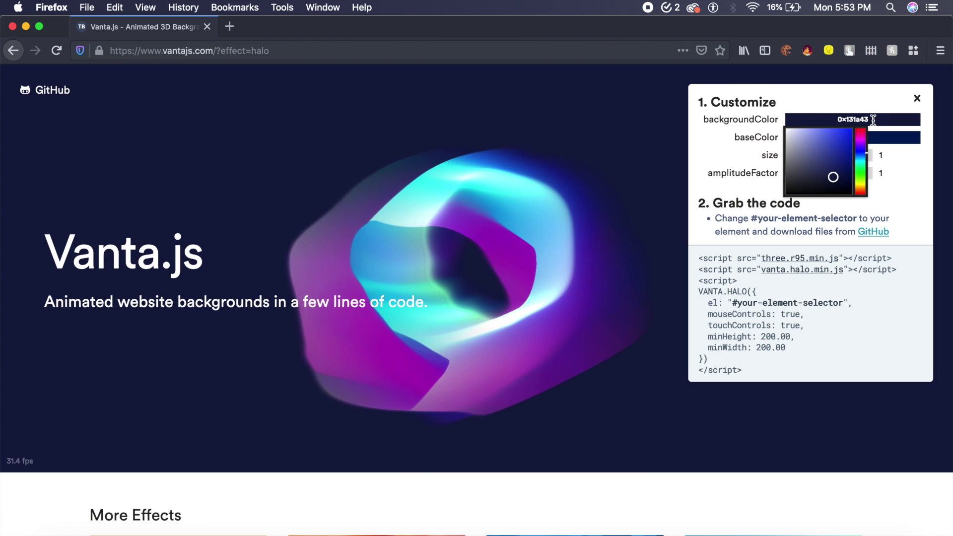
double_click(874, 119)
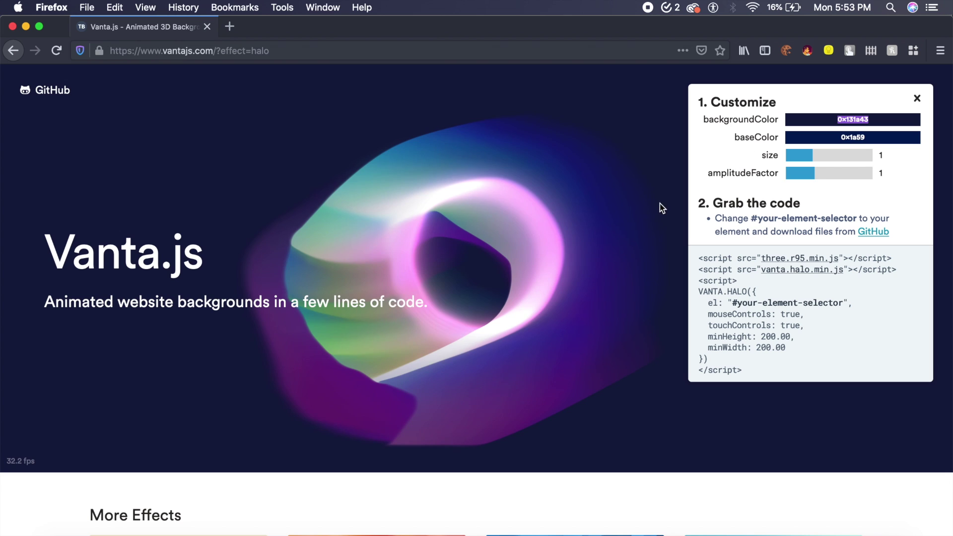
click(853, 138)
mouse_move(835, 177)
mouse_down()
mouse_move(858, 188)
mouse_move(819, 149)
mouse_up()
click(829, 119)
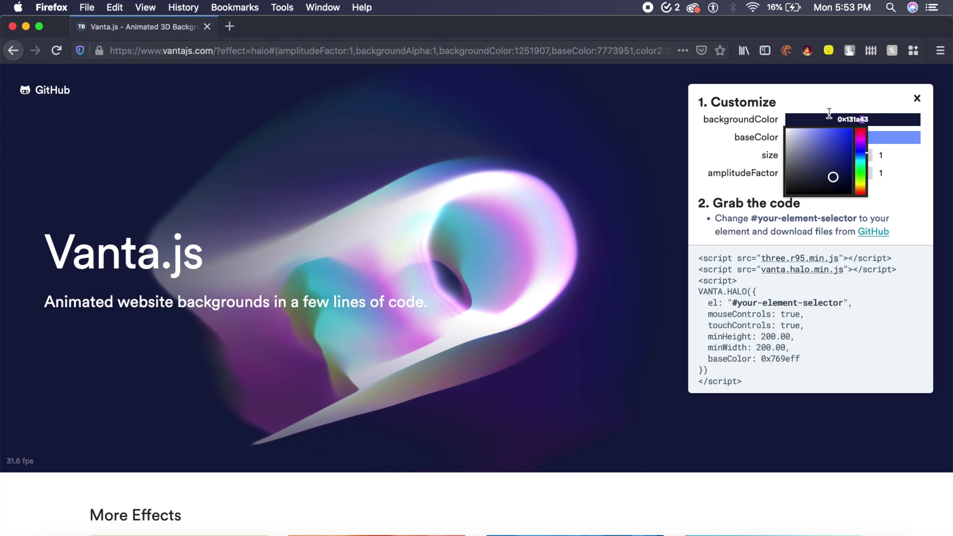
text(0x8f9fff)
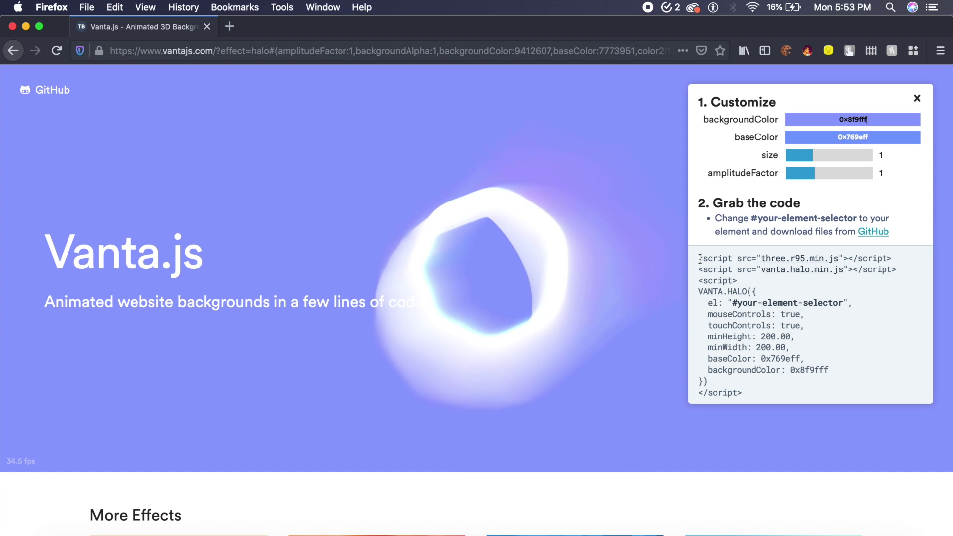
click(437, 527)
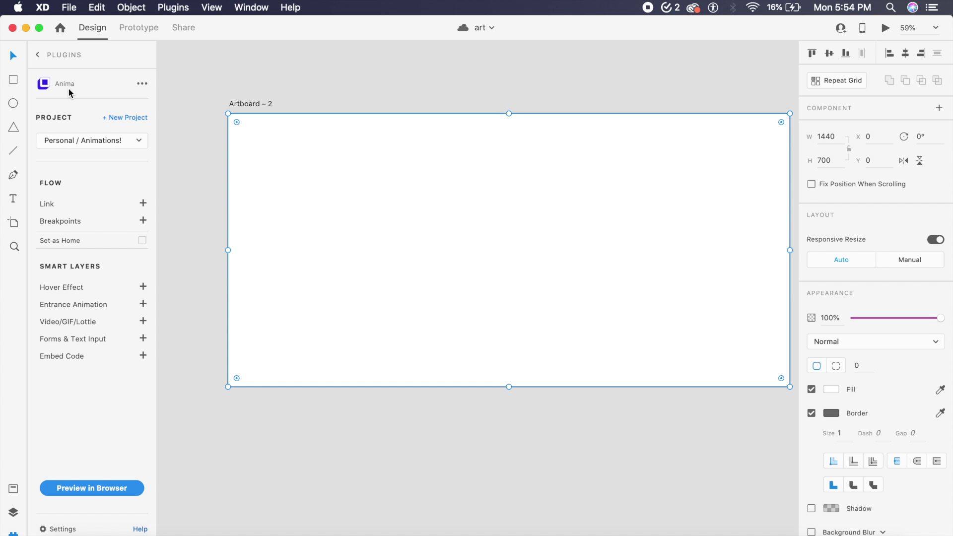
Step: Copy the Vanta Halo script into Artboard 2's Anima Embed Code and save it
drag(383, 214, 379, 187)
click(143, 355)
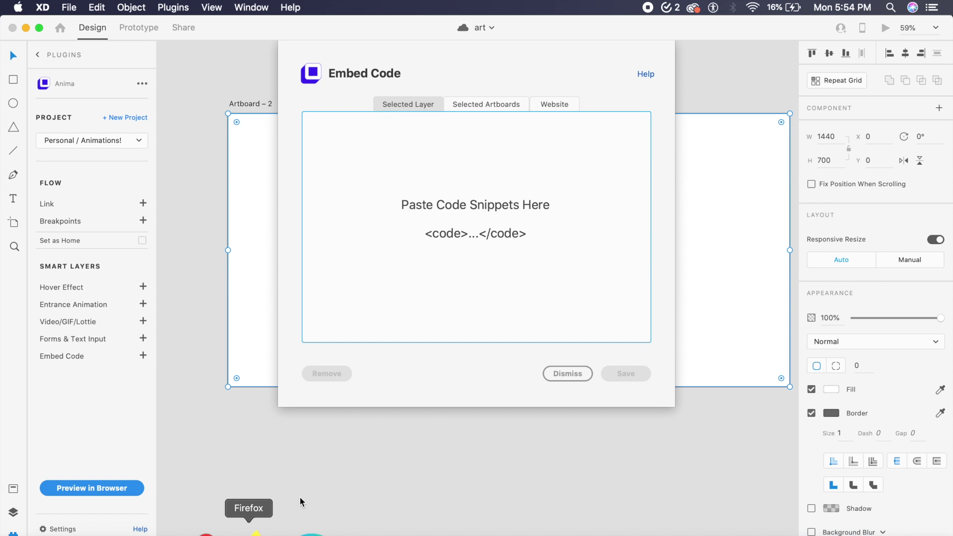
click(252, 531)
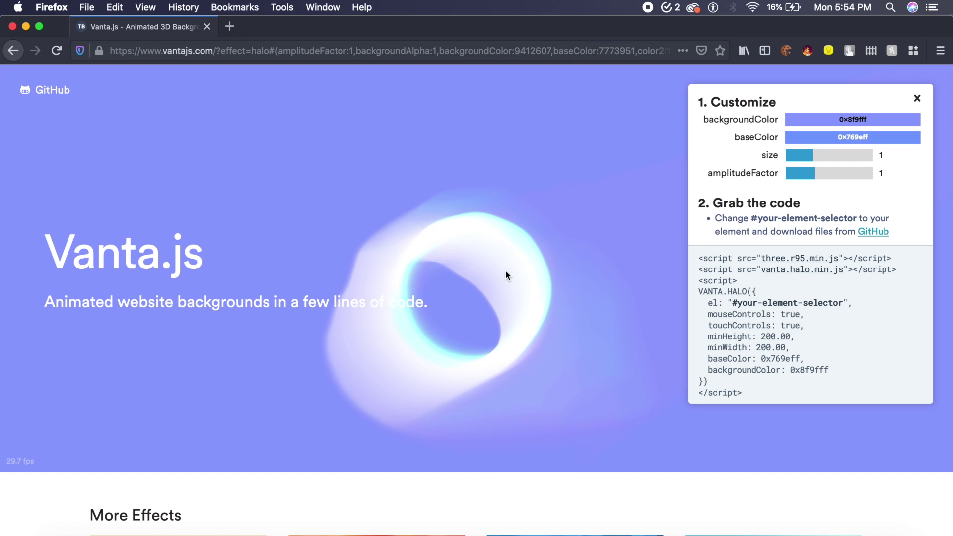
click(702, 285)
drag(702, 284, 759, 394)
key(super+c)
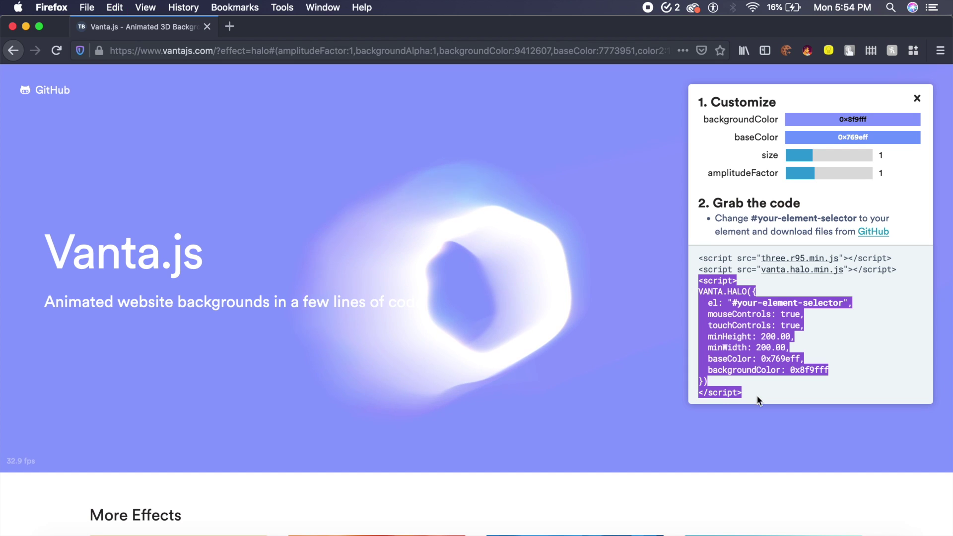
click(394, 530)
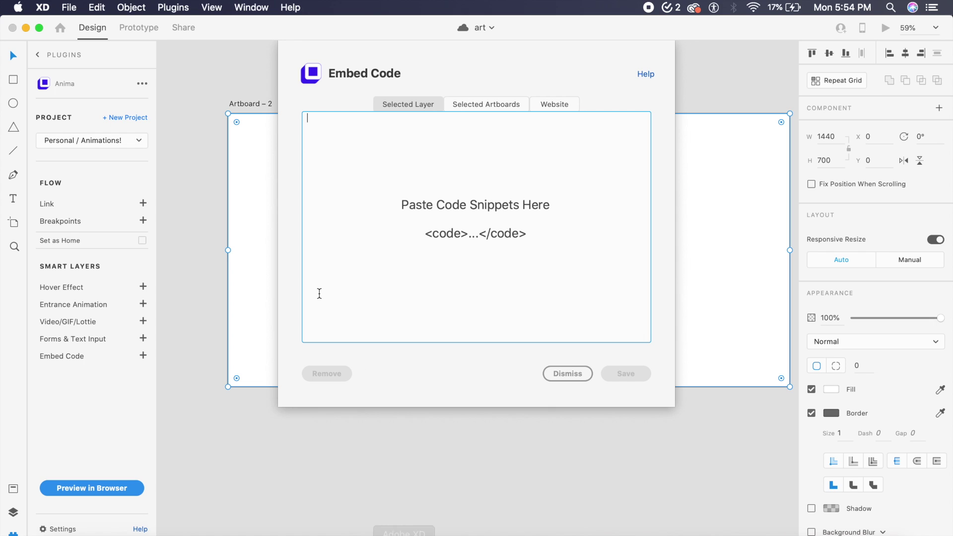
key(super+v)
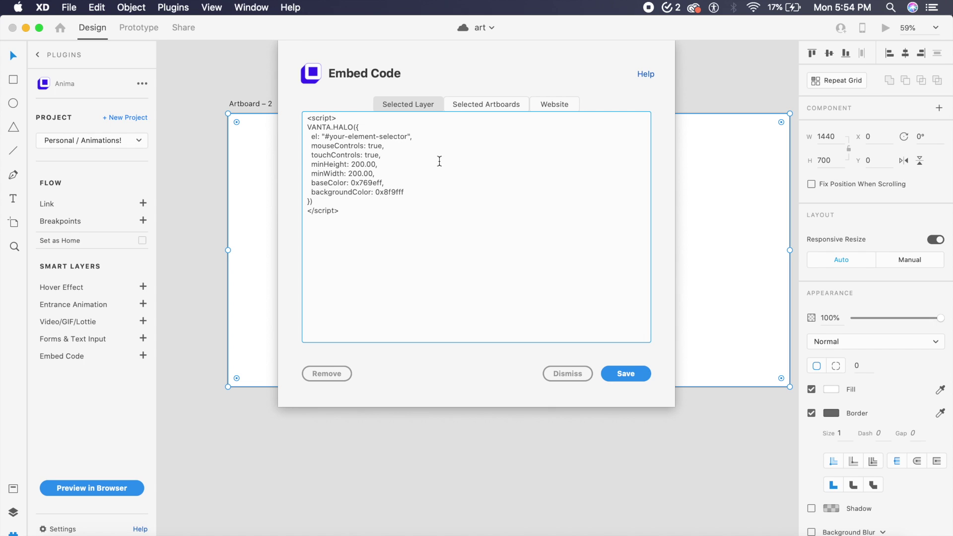
click(626, 374)
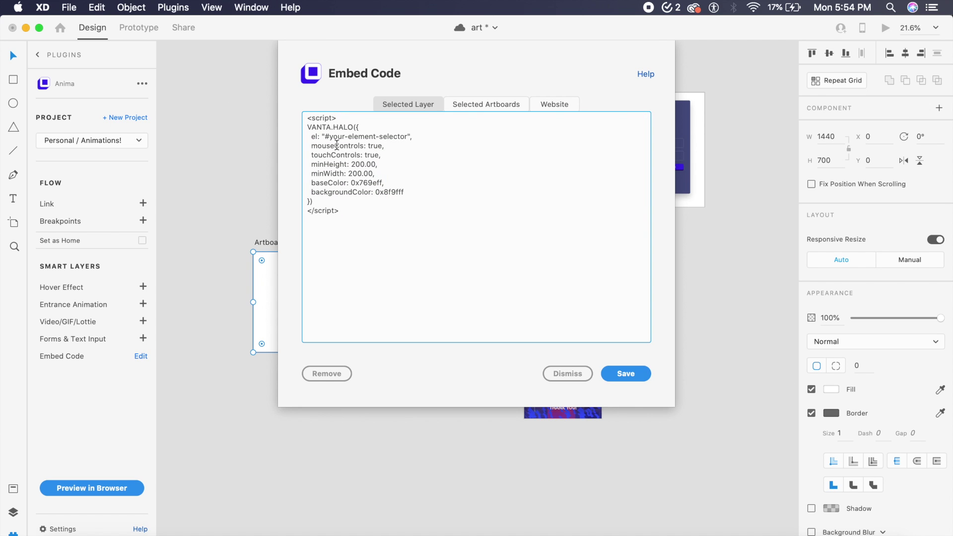
Step: Add the three.js r100 and vanta.halo.min.js CDN script tags above the Halo script
click(309, 118)
key(Return)
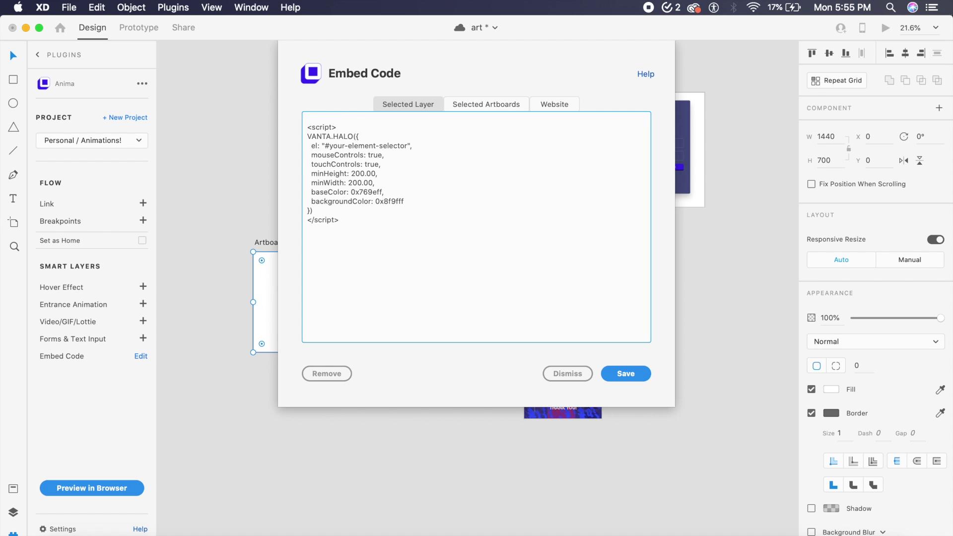
text(<script src="https://cdnjs.cloudflare.com/ajax/libs/three.js/100/three.min.js"></script> <script src="https://www.vantajs.com/dist/vanta.halo.min.js"></script>)
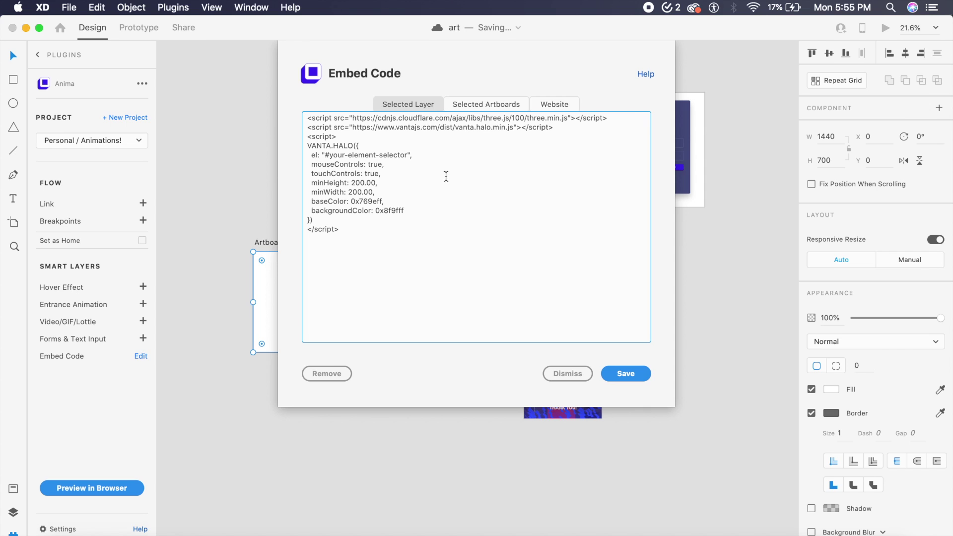
click(626, 373)
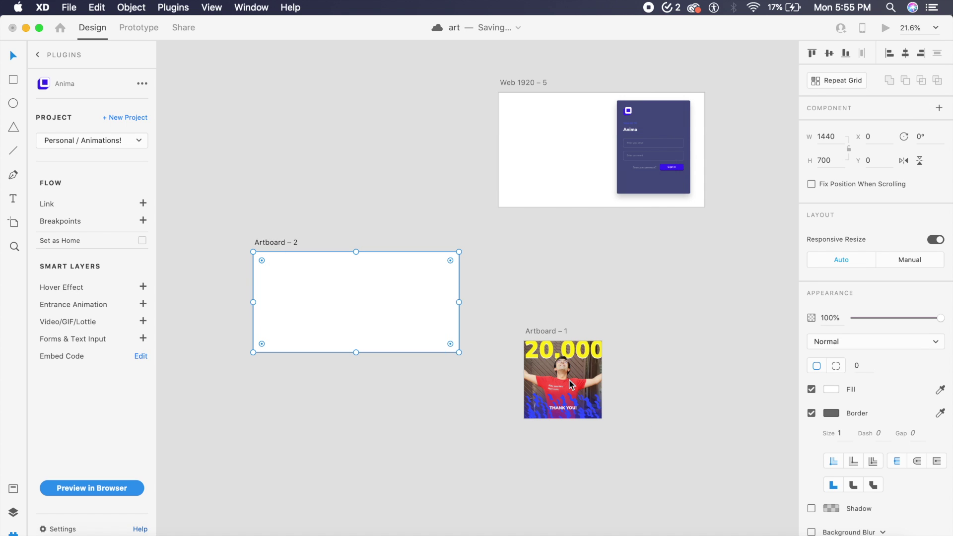
click(251, 527)
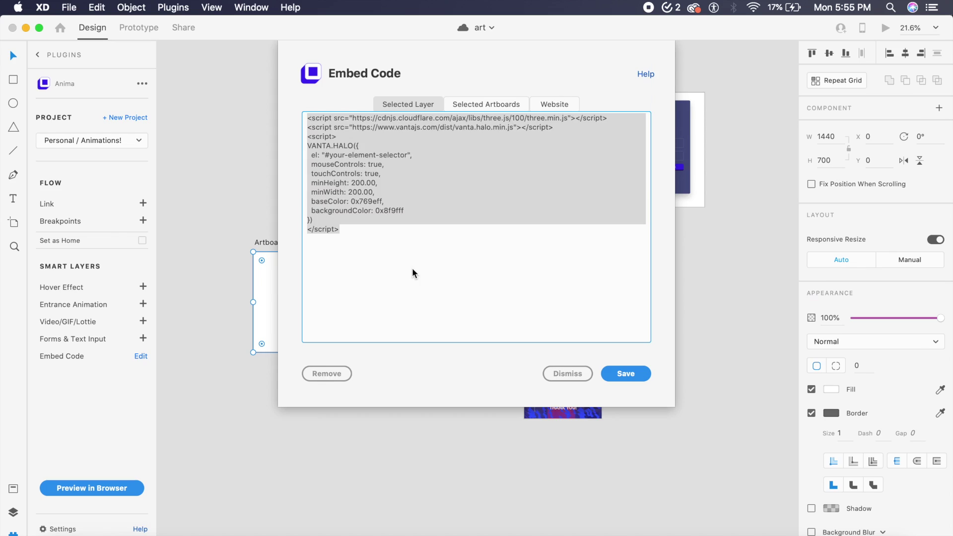
key(super+a)
click(363, 231)
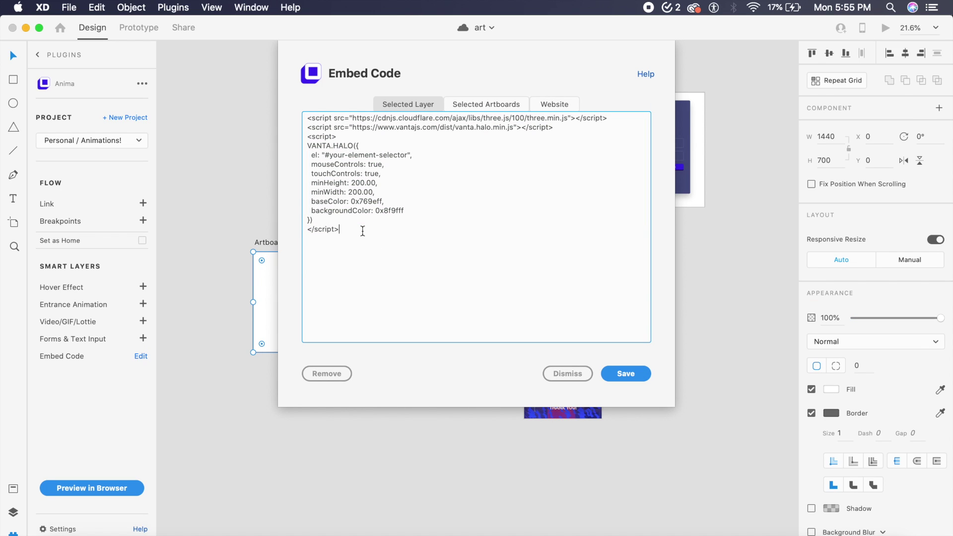
Step: Paste the #vantajs style block: height 1200px, margin-top -300px, margin-left -380px
text(<style> #vantajs { width: auto; height: 1200px; margin-top: -300px; margin-left: -380px; } </style>)
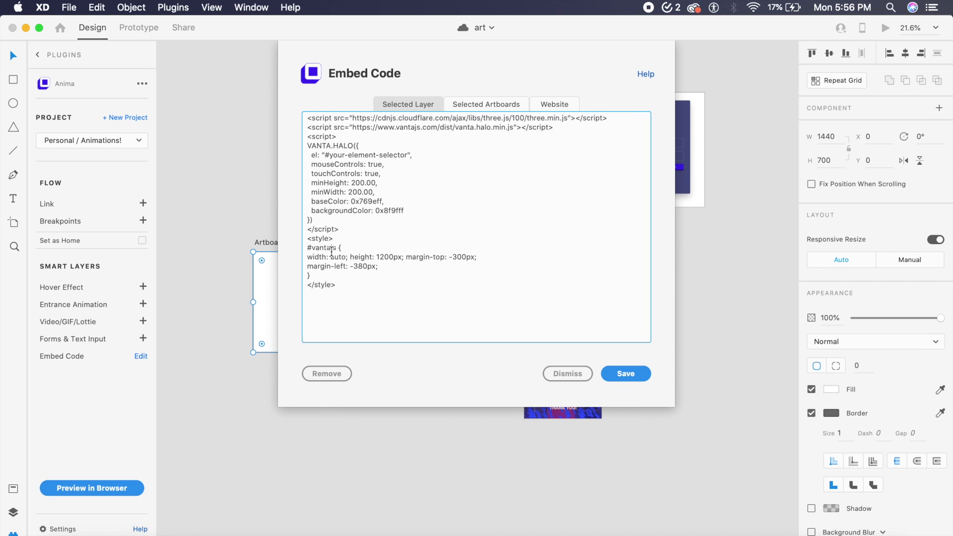
drag(335, 248, 308, 248)
click(348, 173)
Step: Change the script's element selector to #vantajs and add a blank line below the library tags
drag(324, 154, 408, 155)
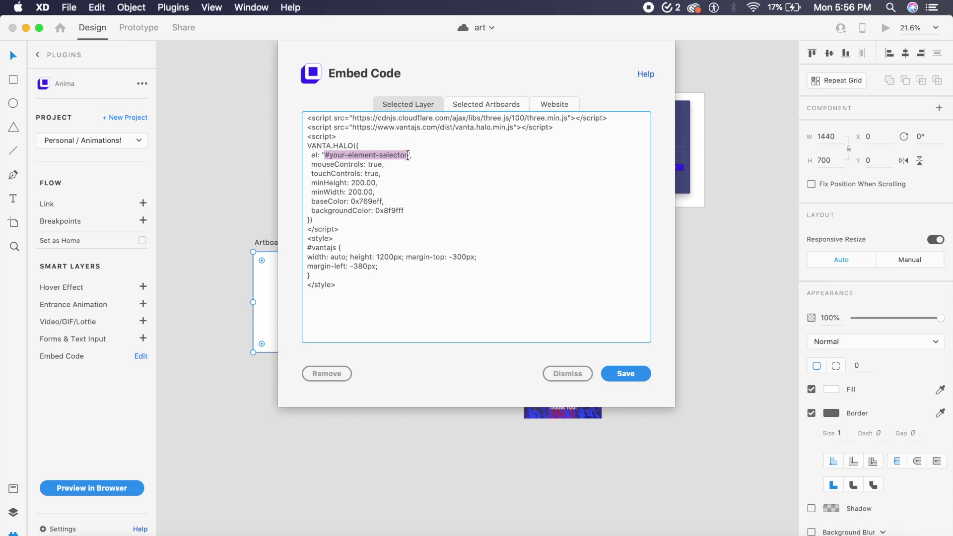
text(#)
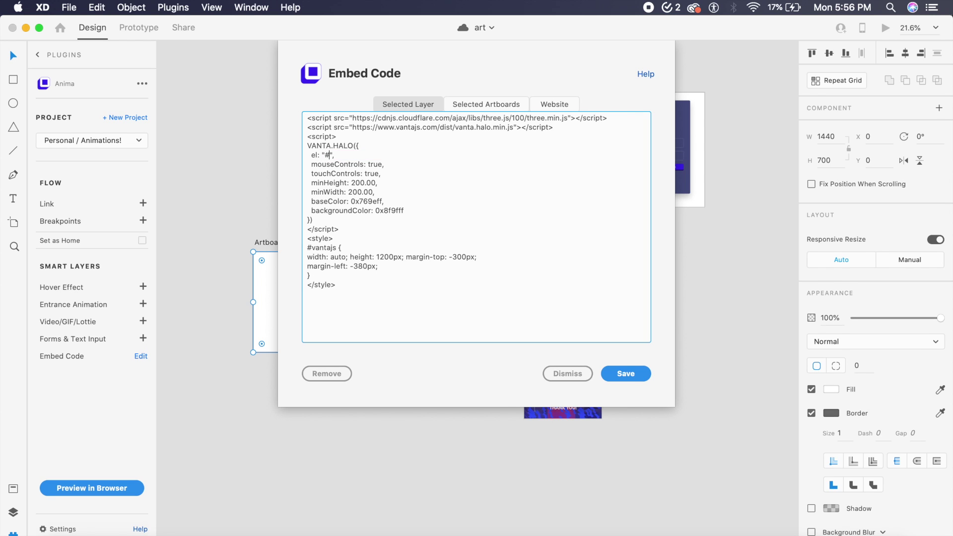
text(vantajs)
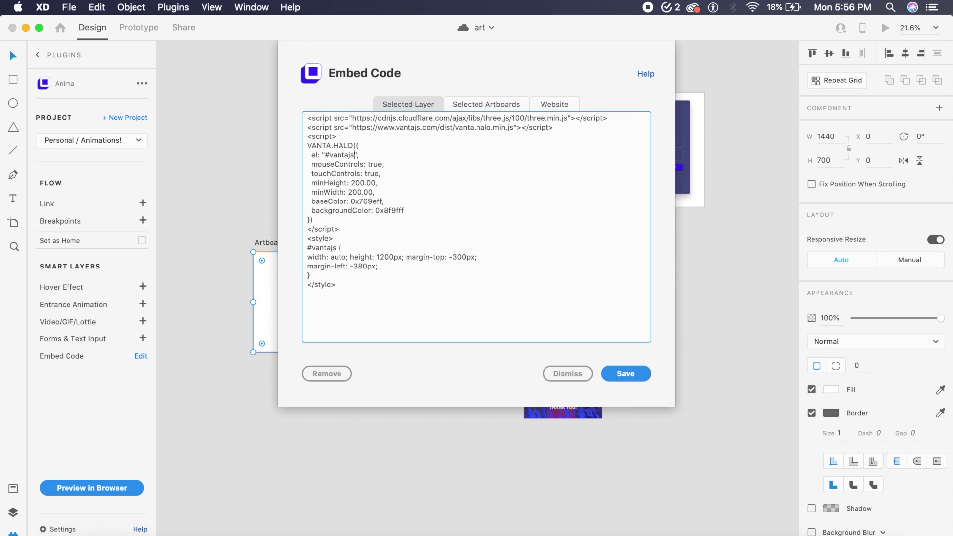
drag(427, 189, 427, 185)
key(super+a)
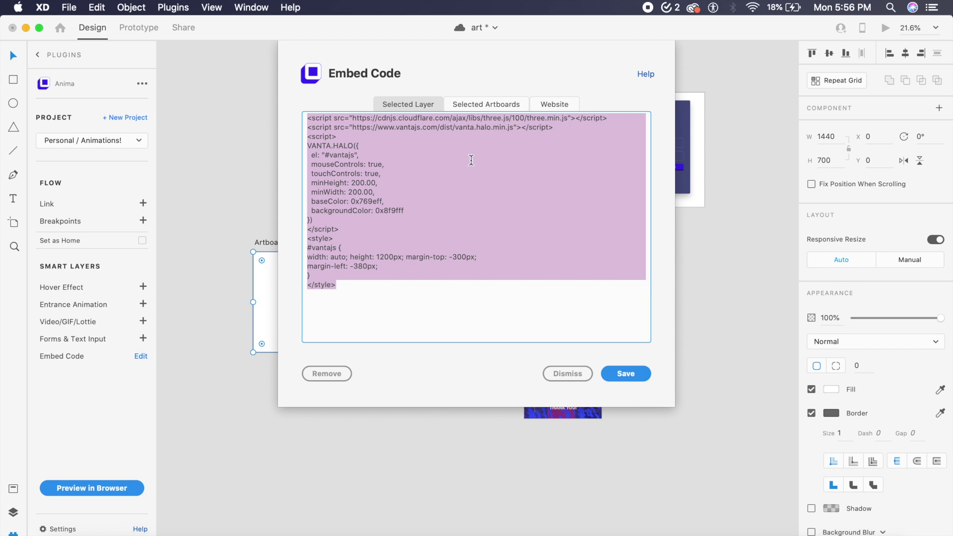
click(486, 149)
click(559, 128)
key(Return)
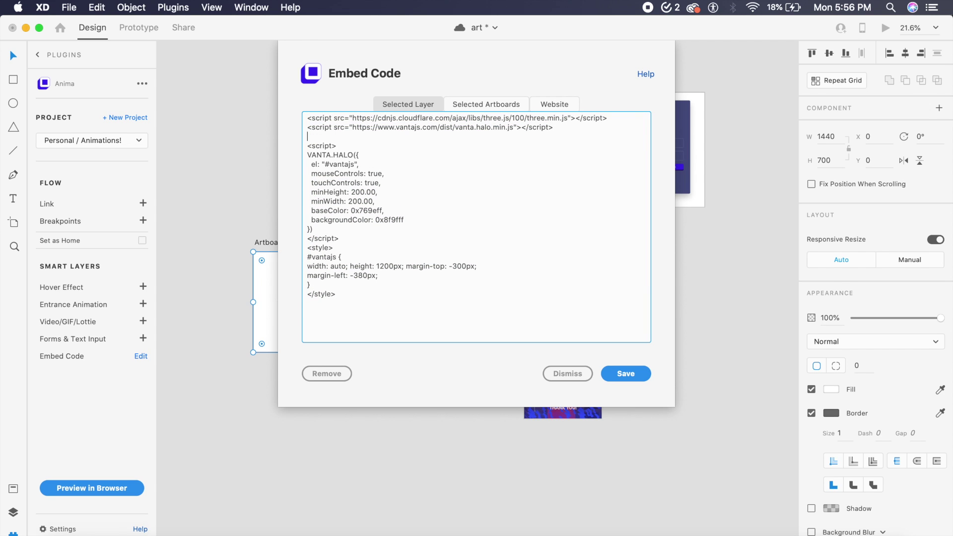
Step: Insert <div id="vantajs"></div> before the Halo script and save the embed code
text(<div></div>)
key(super+s)
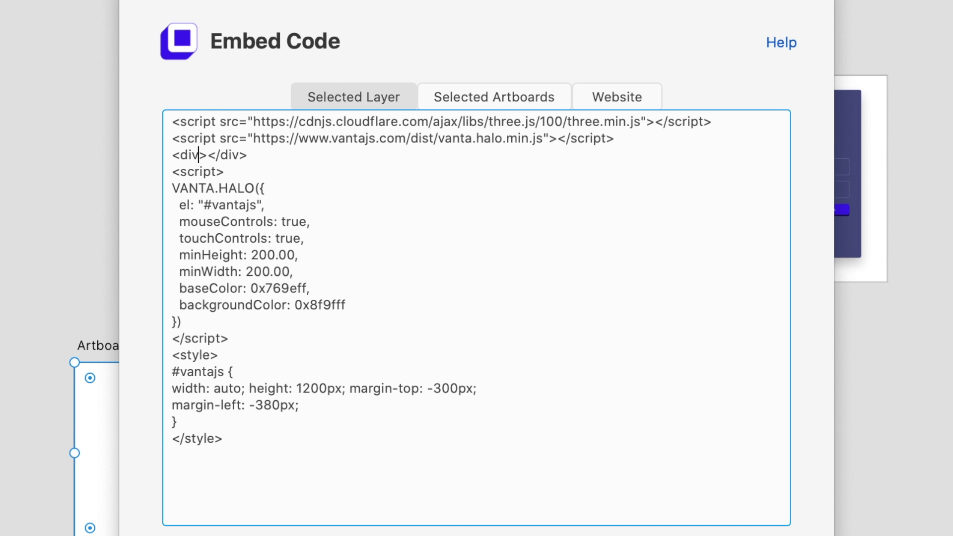
text(id=")
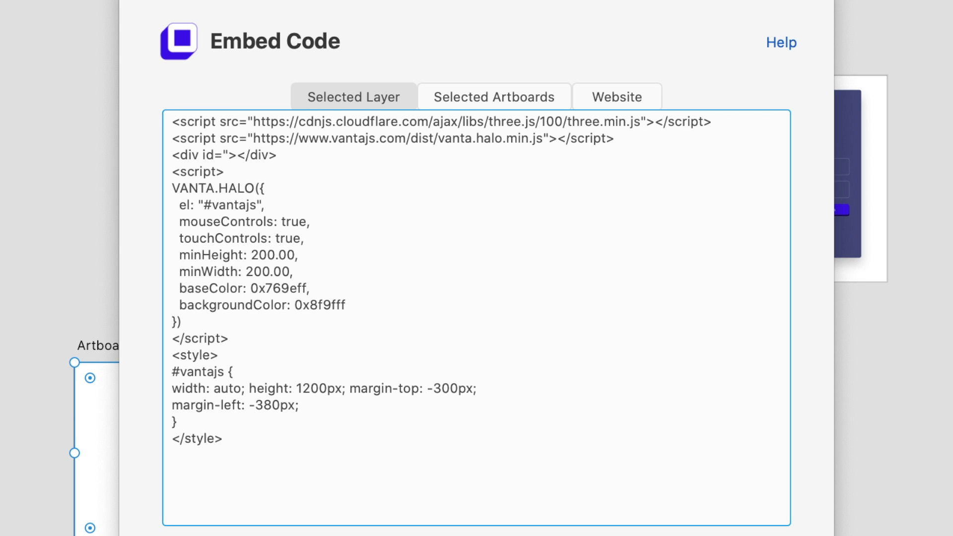
text(o)
key(BackSpace)
text(vantajs)
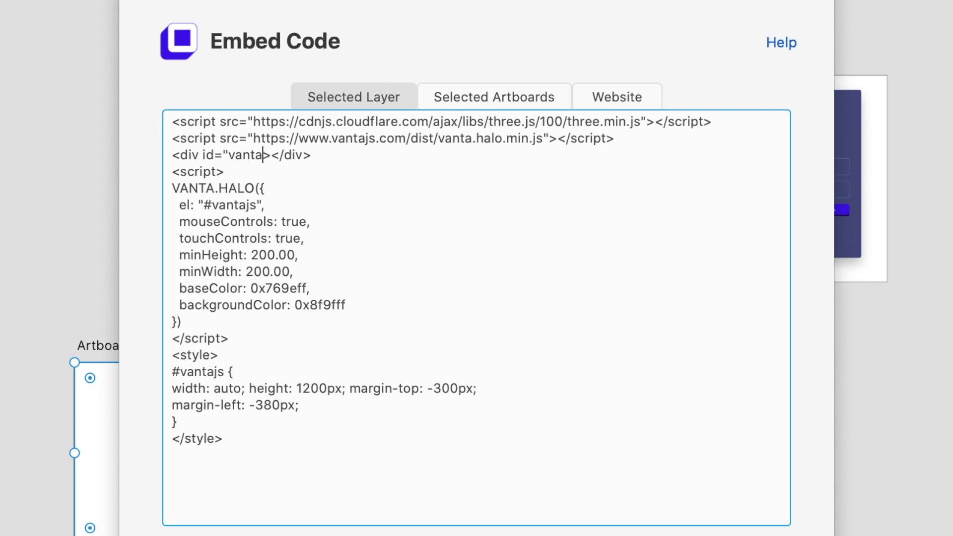
text(")
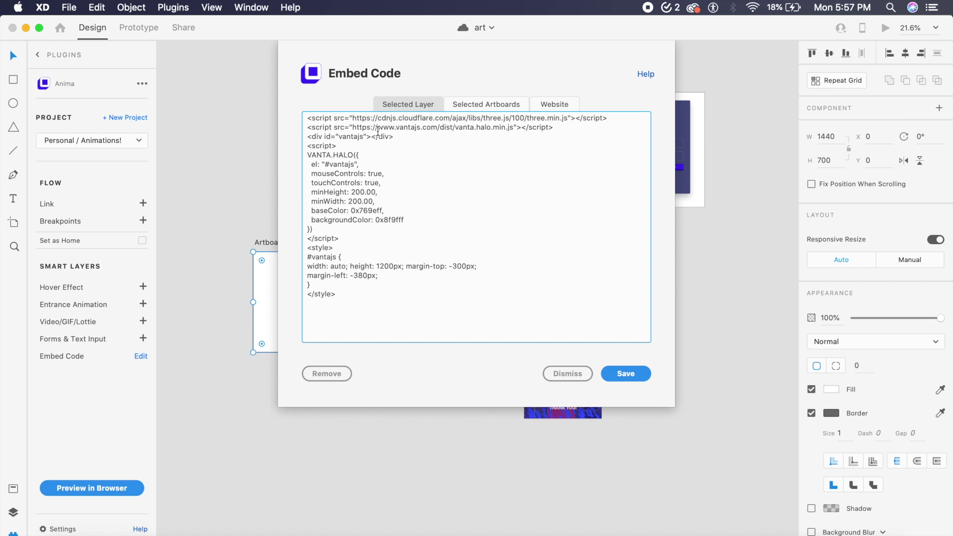
click(358, 175)
click(639, 378)
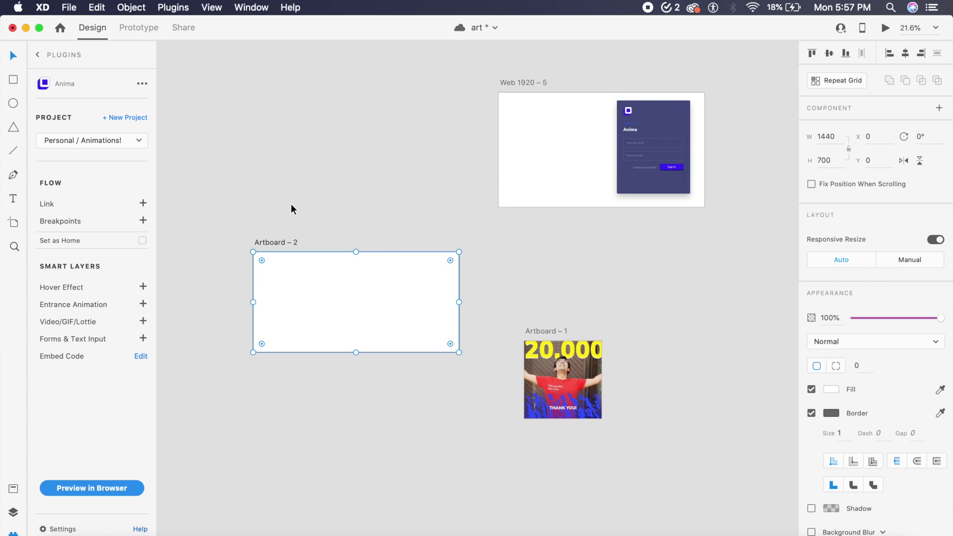
Step: Draw a 363×64 input box near the upper right of Artboard – 2
click(291, 204)
scroll(291, 203, down, 2)
scroll(291, 203, up, 5)
click(395, 197)
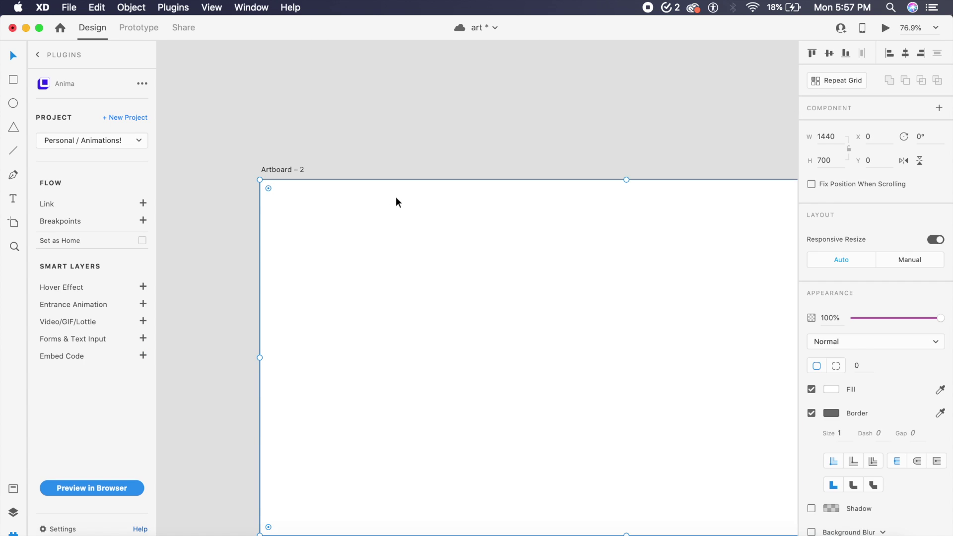
scroll(395, 197, down, 4)
scroll(395, 196, right, 1)
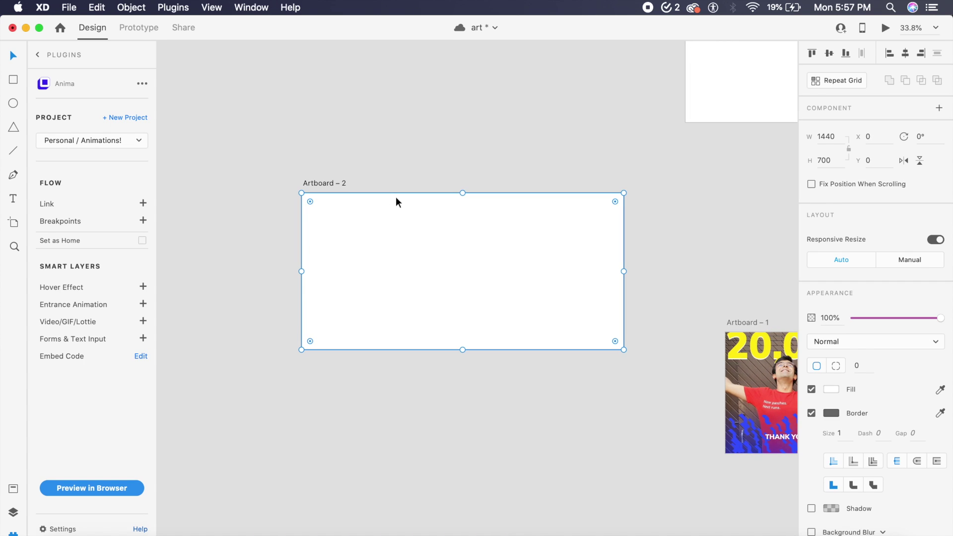
scroll(395, 196, up, 3)
scroll(395, 197, down, 2)
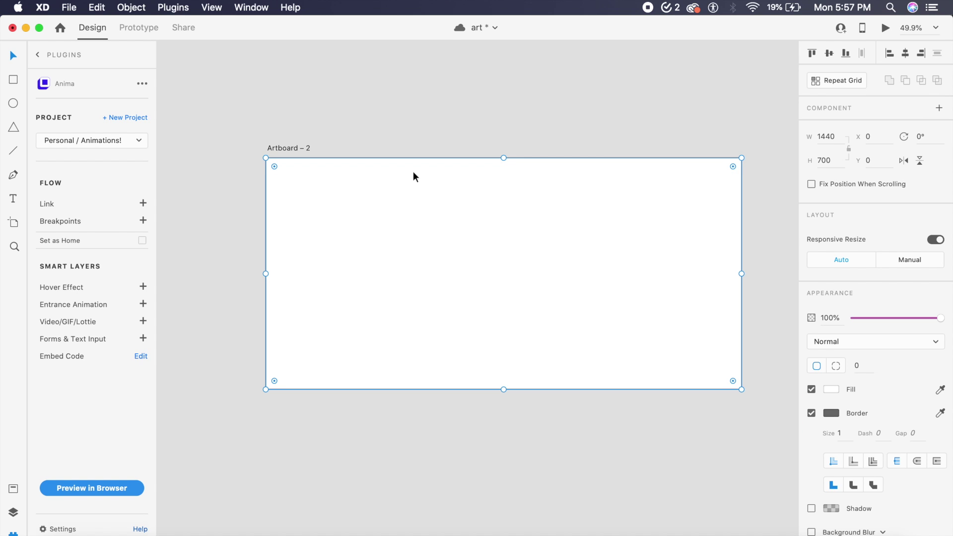
click(447, 135)
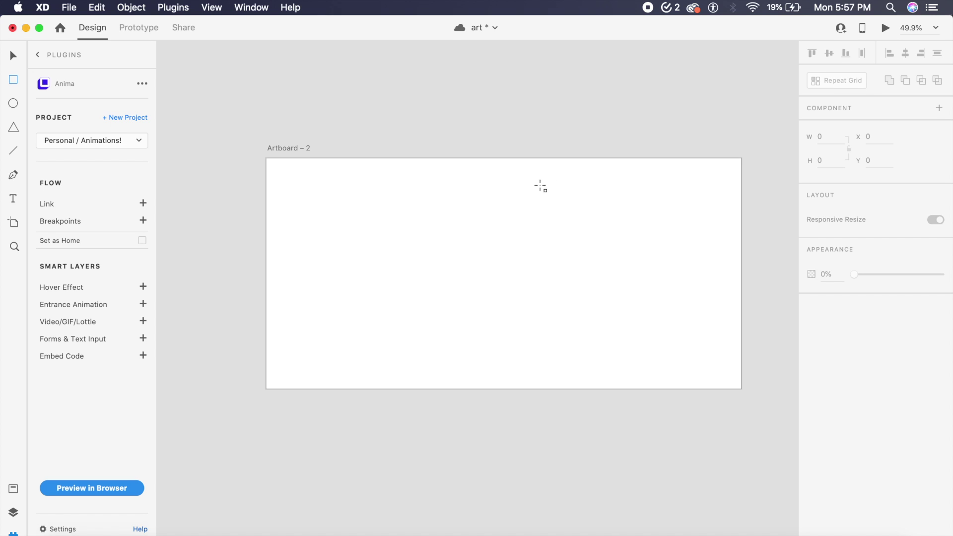
drag(588, 209, 686, 255)
key(Escape)
click(686, 223)
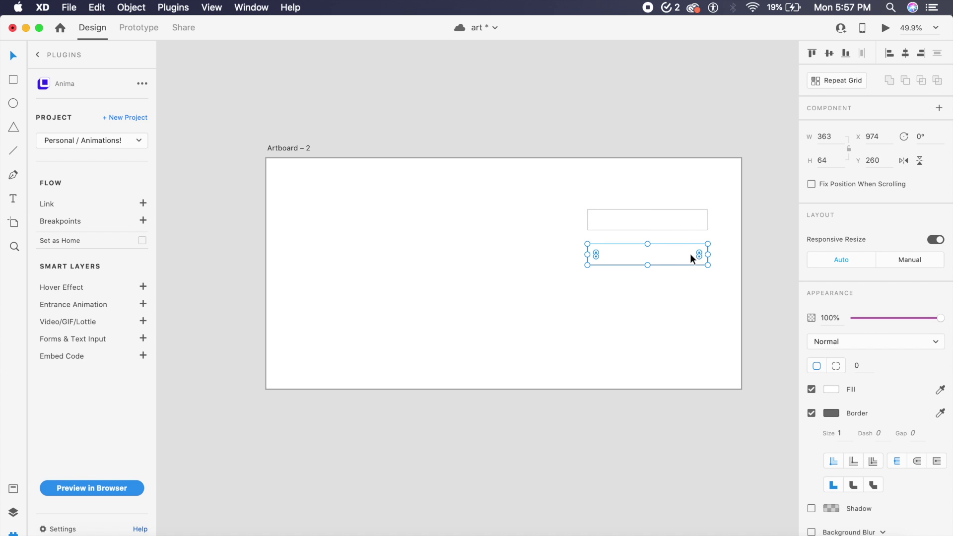
click(811, 413)
click(812, 413)
Step: Set both stacked input boxes to 80% opacity
shift+click(685, 220)
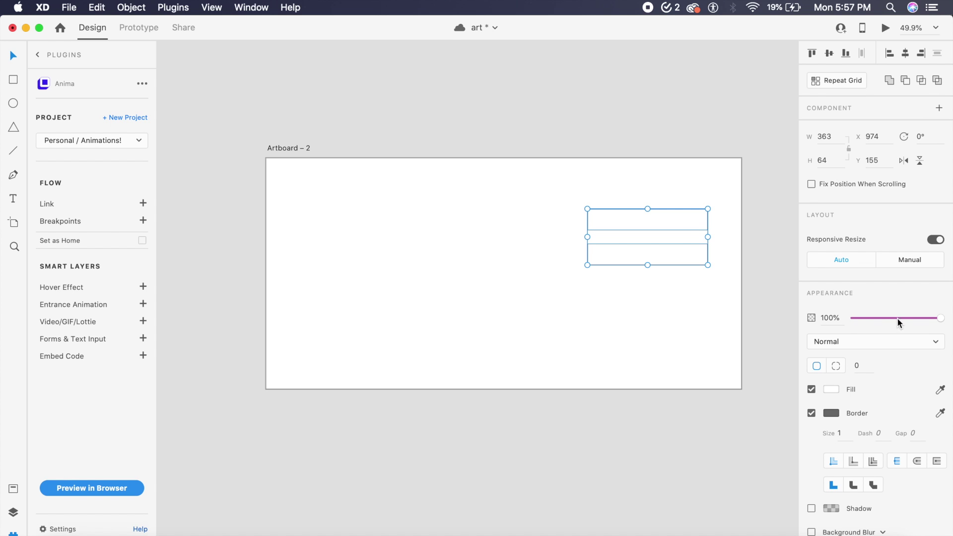
click(829, 318)
text(80)
key(Return)
click(776, 230)
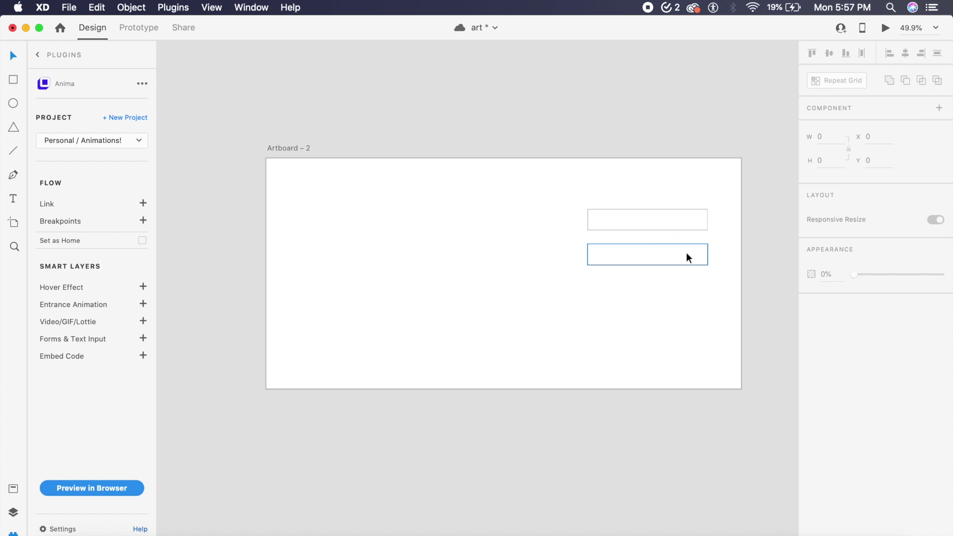
click(686, 253)
shift+click(681, 224)
Step: Move both input boxes left and add a "Log in" text heading above them
drag(662, 226, 639, 239)
click(564, 78)
key(t)
click(566, 199)
text(W)
key(Escape)
Step: Colour the Log in heading grey #606060 and shrink it to size 40
click(668, 197)
click(833, 508)
drag(718, 422, 655, 450)
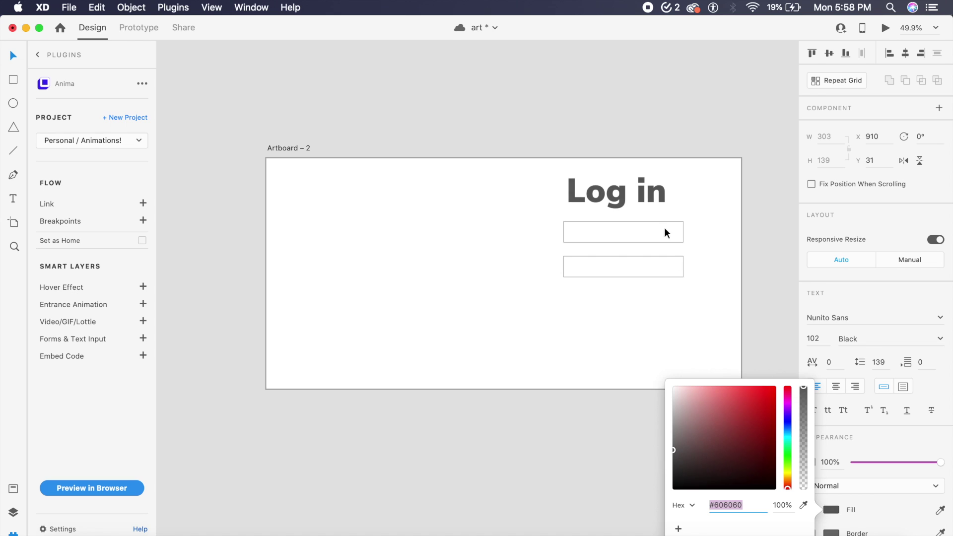
click(654, 206)
drag(617, 214, 583, 203)
click(604, 126)
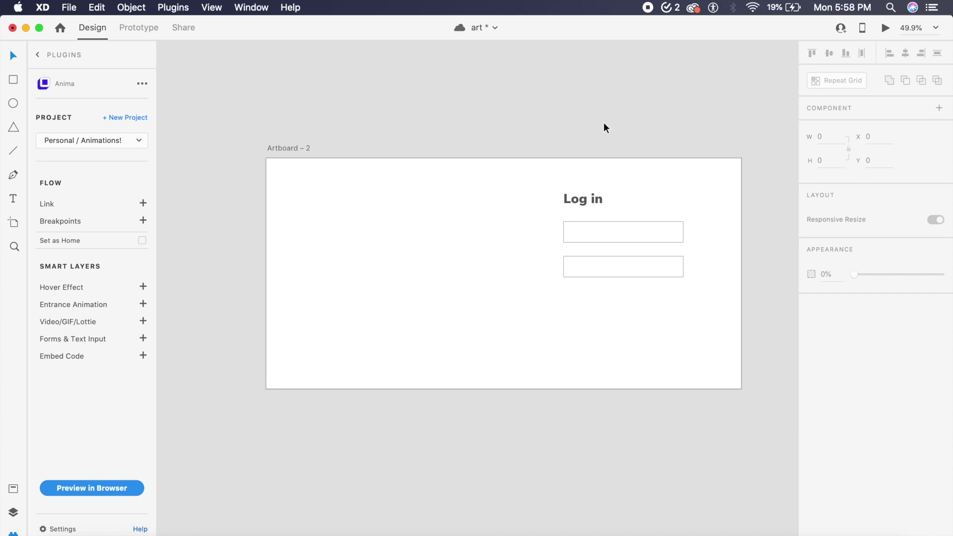
Step: Draw a third box below the fields and copy the heading into it, retyped as 'Submit'
key(r)
mouse_move(564, 288)
mouse_down()
mouse_move(639, 313)
mouse_move(676, 320)
mouse_move(685, 311)
mouse_move(649, 298)
mouse_move(654, 307)
mouse_up()
key(v)
drag(585, 206, 618, 306)
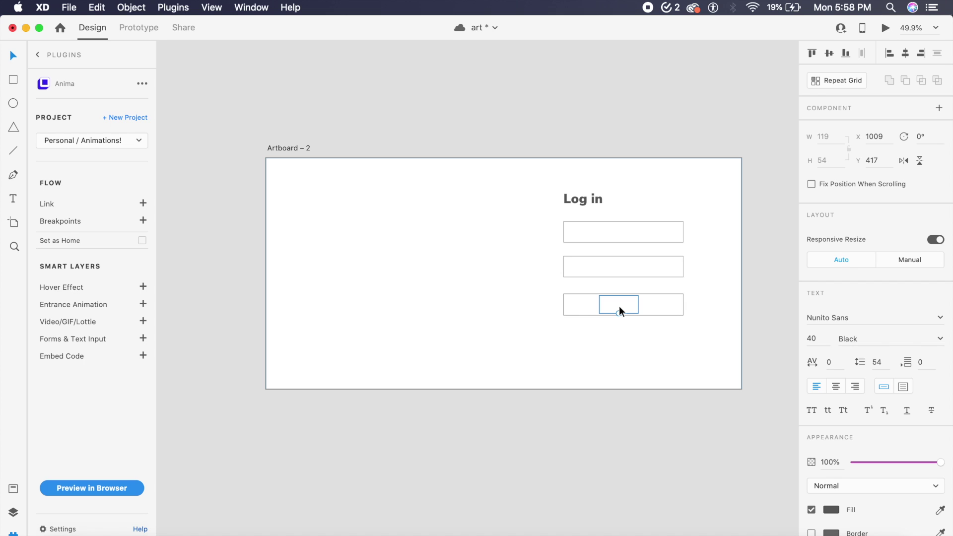
double_click(619, 306)
text(S)
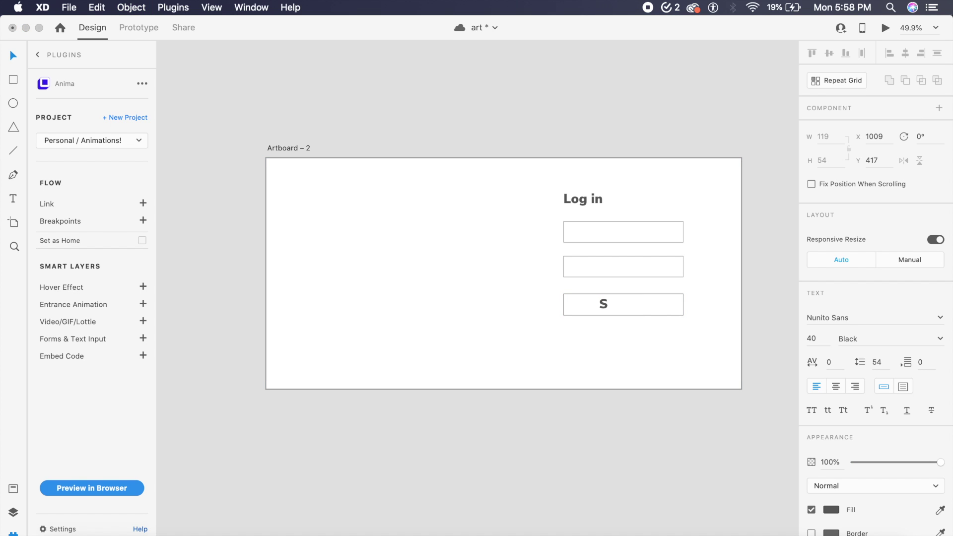
text(ubmit)
key(Escape)
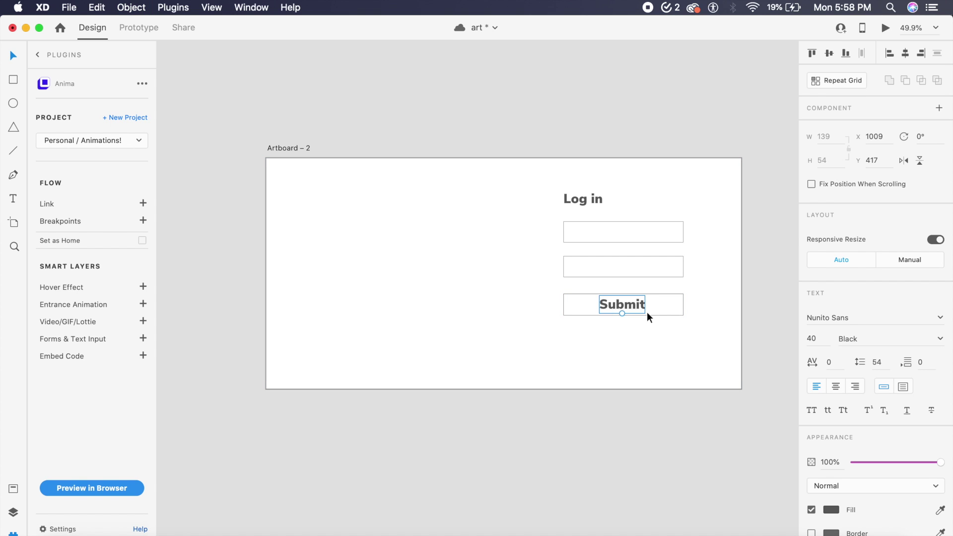
Step: Set the Submit text to size 24, centre it, and group it with its box
click(822, 338)
text(32)
key(Return)
click(815, 338)
text(24)
key(Return)
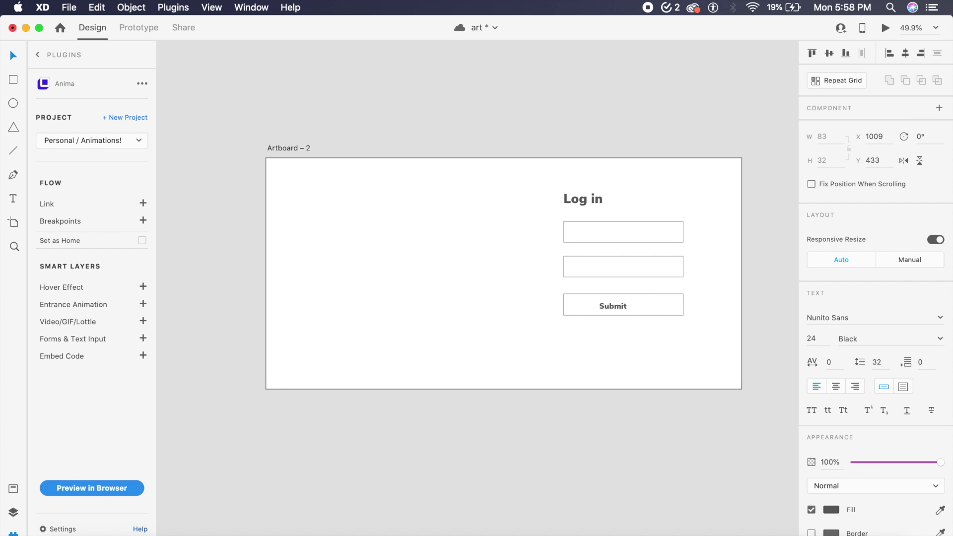
drag(616, 308, 626, 306)
shift+click(675, 307)
key(super+g)
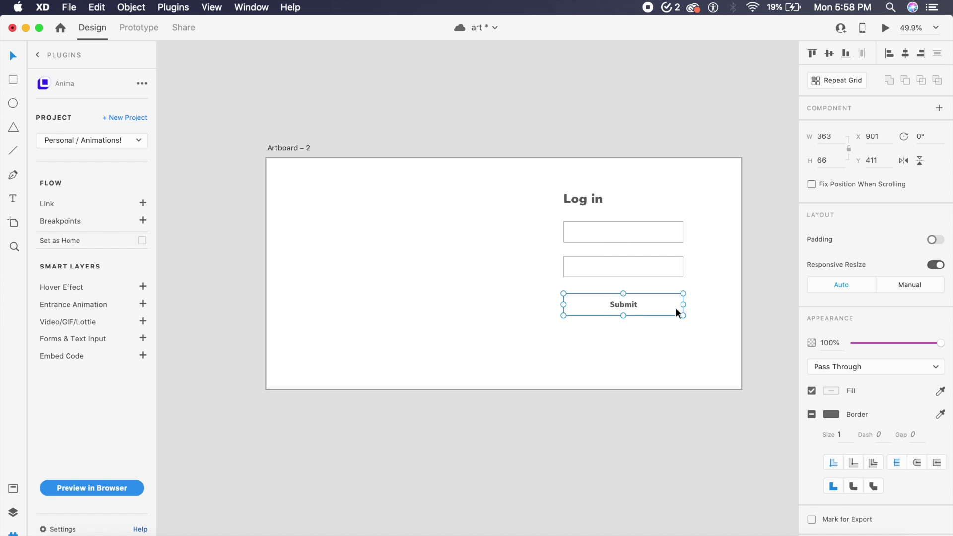
click(506, 297)
Step: Add an 'Enter email' text label inside the first input box
key(t)
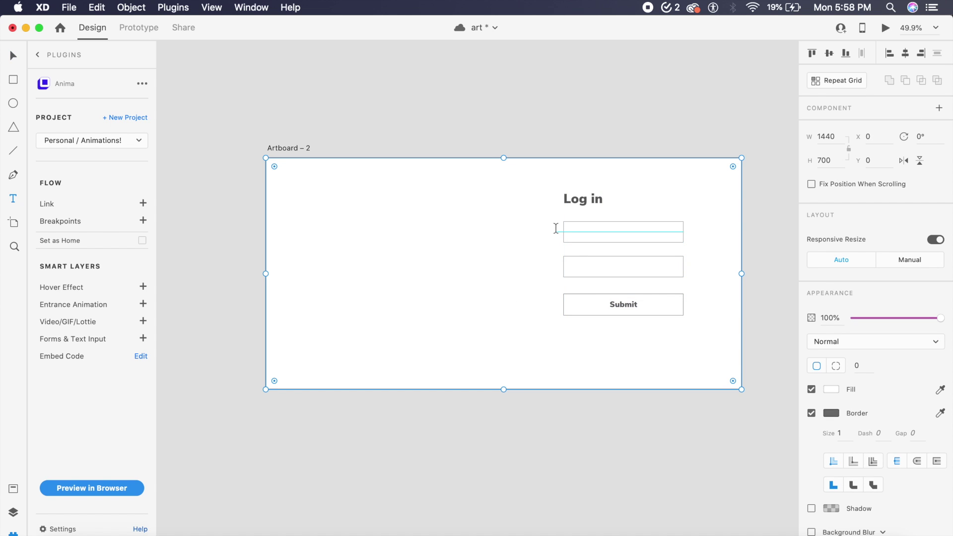
click(572, 231)
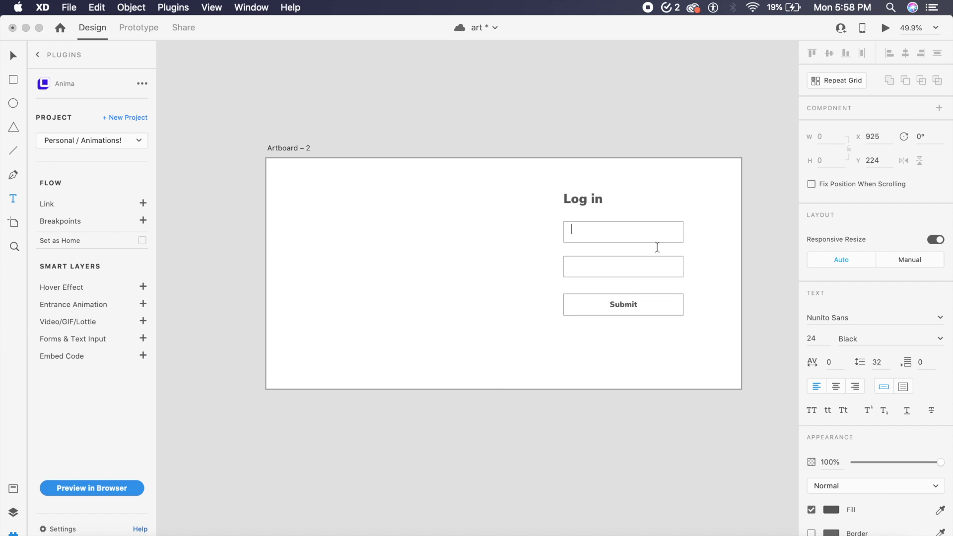
text(Enter email)
key(Escape)
drag(603, 234, 604, 266)
Step: Retype the copied label in the second box as 'Enter password'
double_click(603, 265)
text(Enter password)
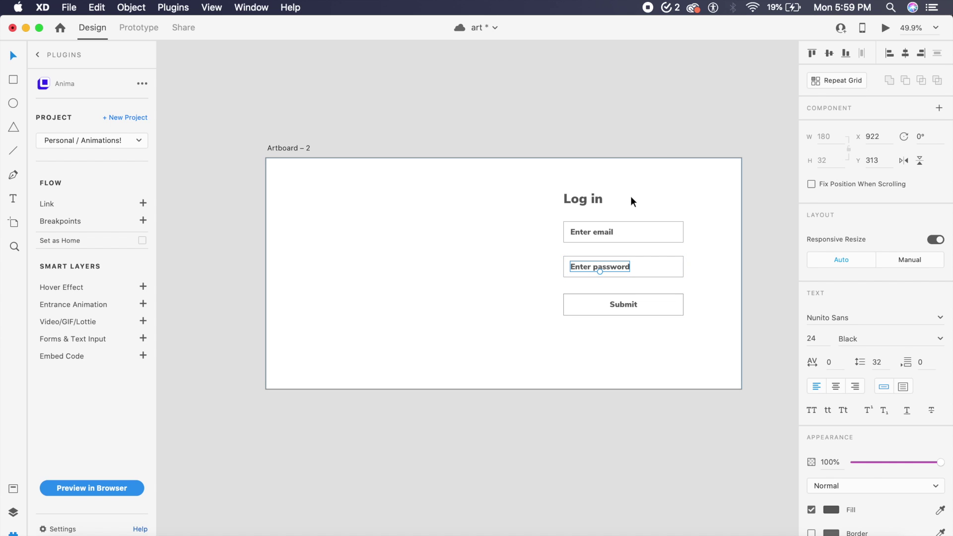
click(668, 171)
click(619, 105)
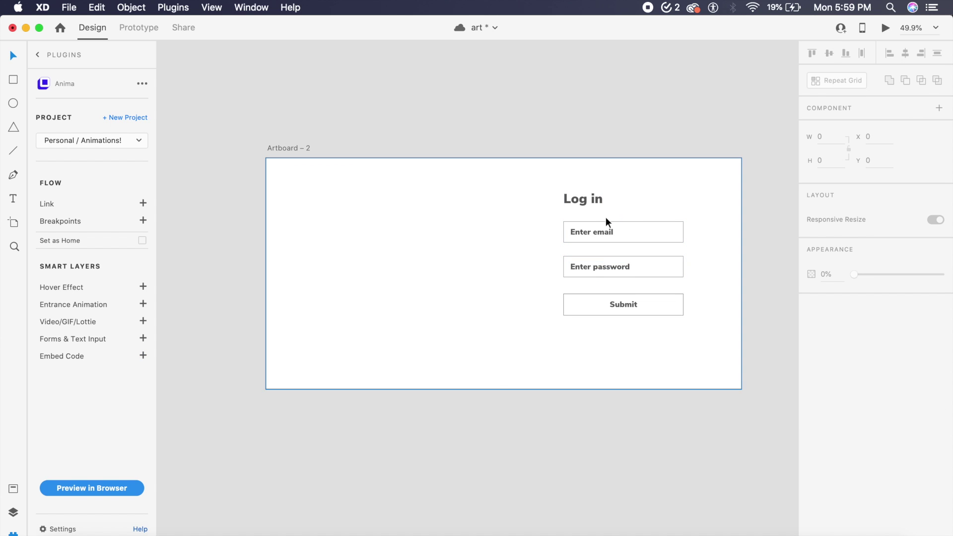
click(608, 234)
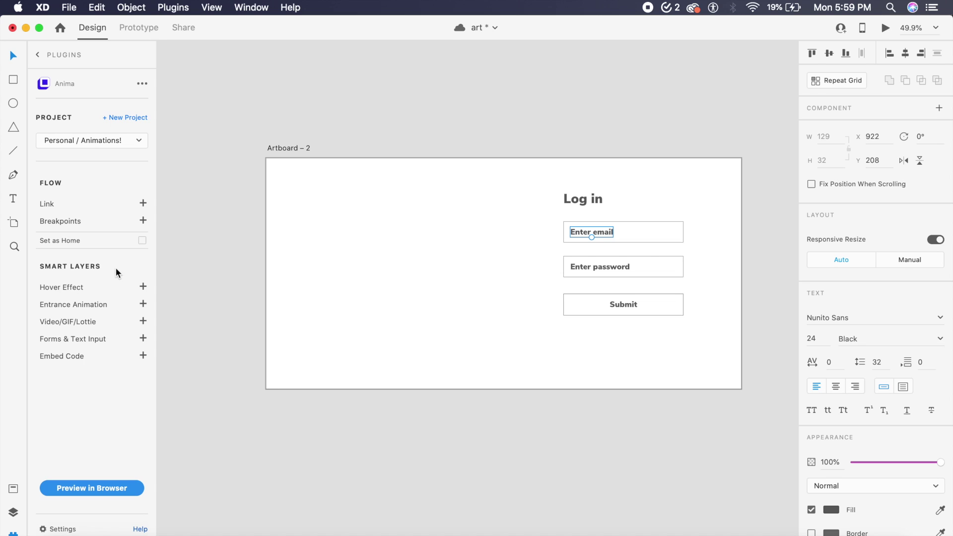
Step: Make the 'Enter email' label an Anima text input: type Email, Required, placeholder 'Enter email'
click(143, 339)
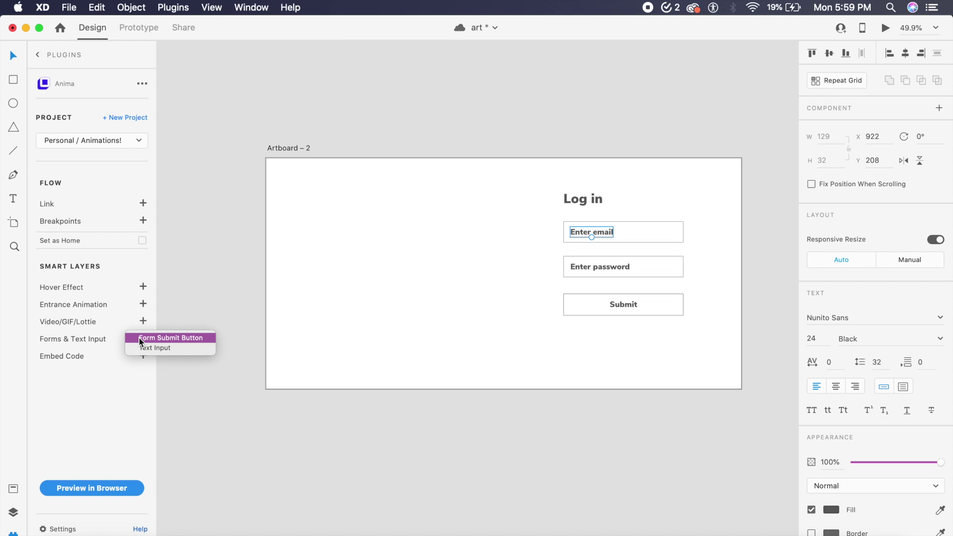
click(174, 347)
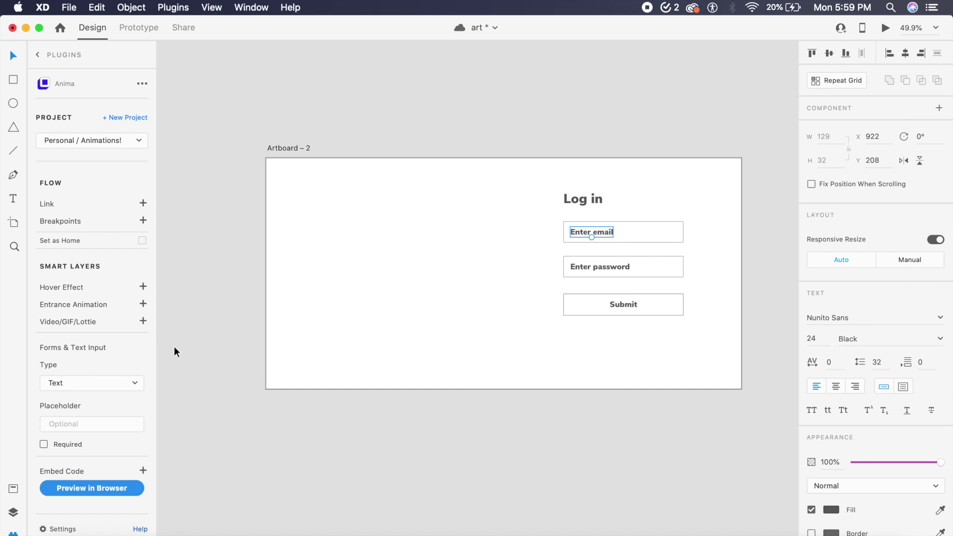
scroll(78, 375, down, 1)
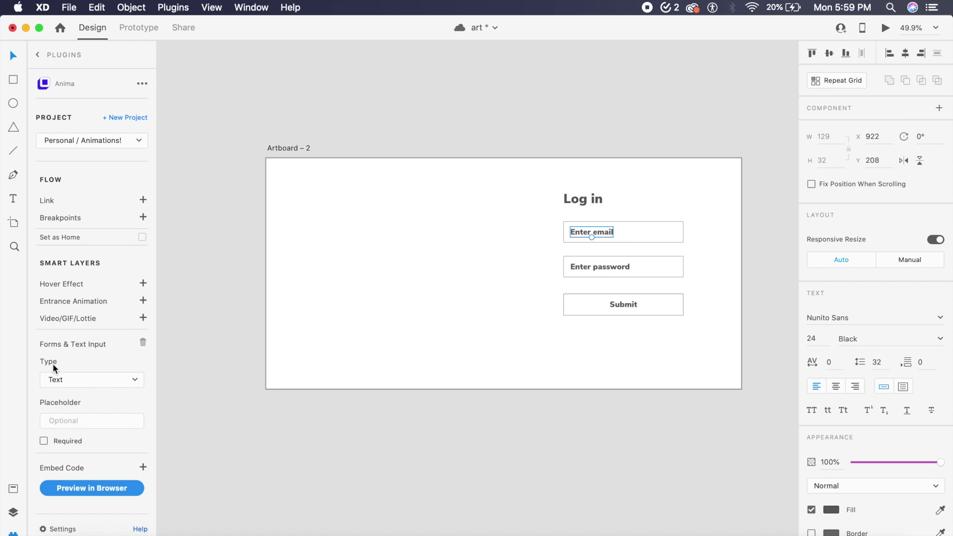
click(90, 381)
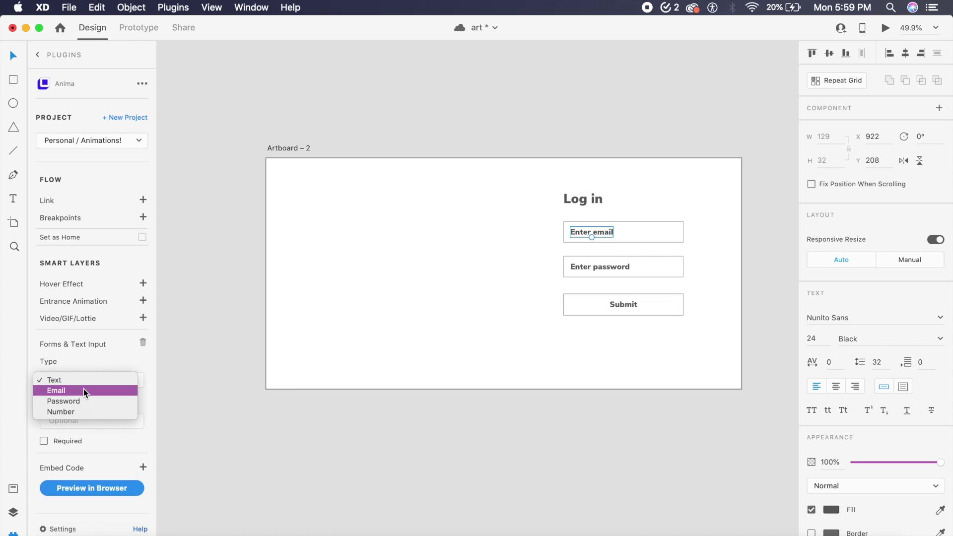
click(83, 390)
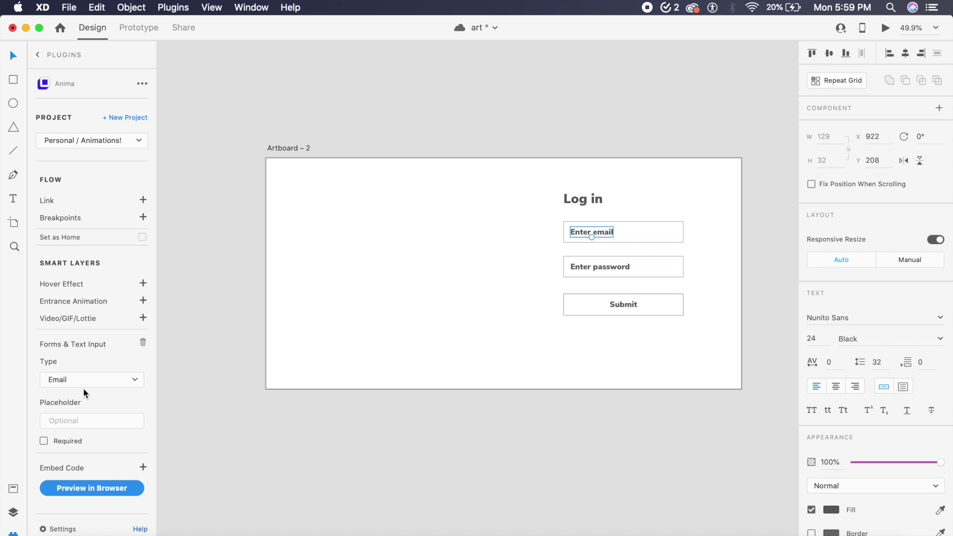
click(45, 441)
click(89, 421)
text(Enter email)
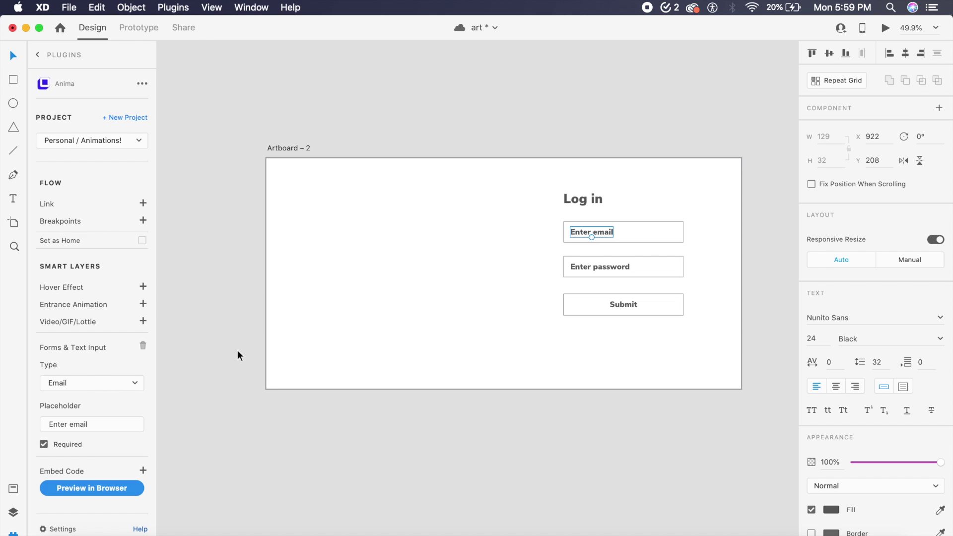
click(238, 350)
Step: Make the 'Enter password' label an Anima text input of type Password, marked Required
click(623, 269)
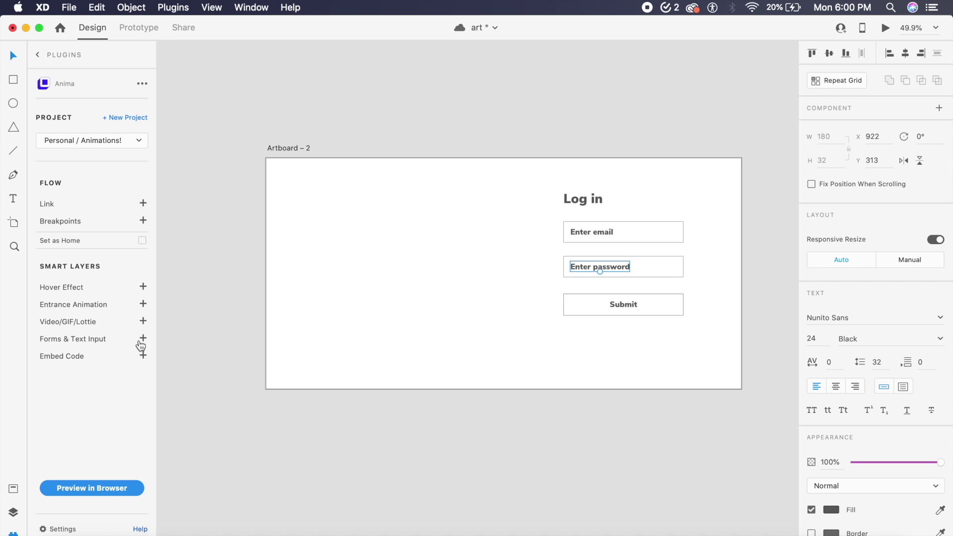
click(143, 340)
click(165, 349)
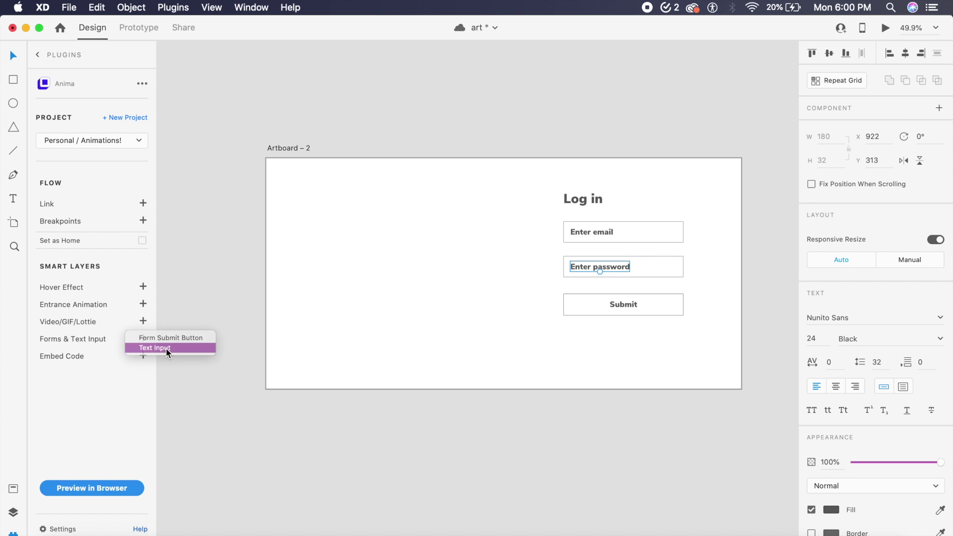
click(113, 387)
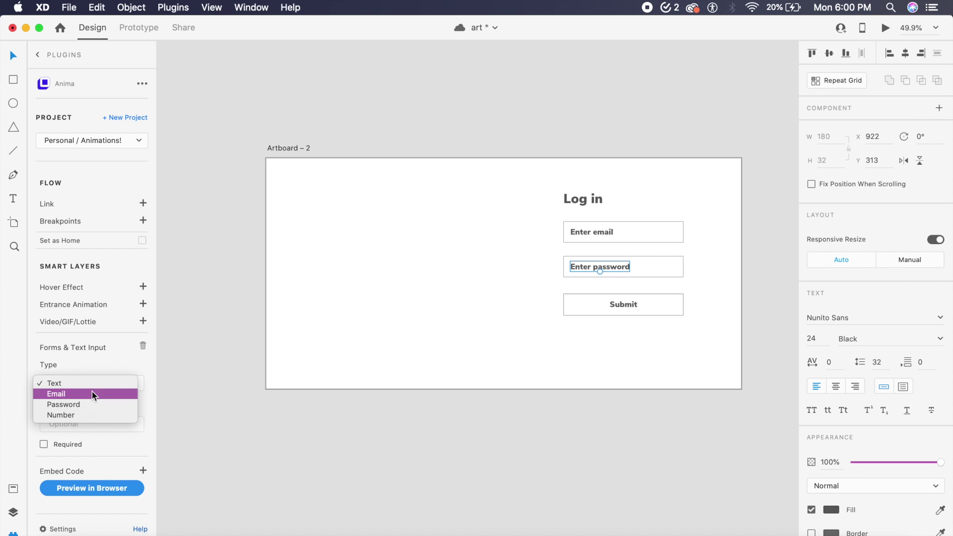
click(90, 406)
click(109, 424)
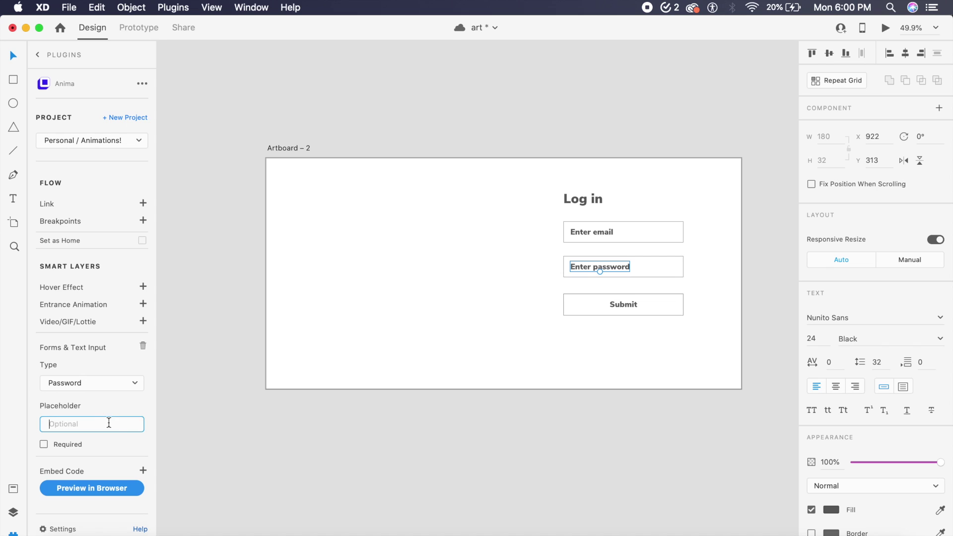
text(Enter password)
click(44, 445)
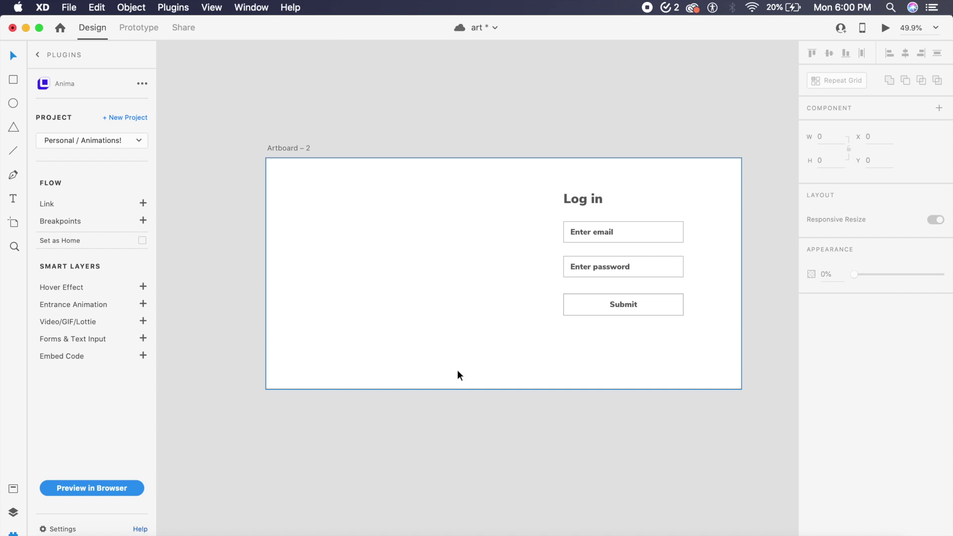
Step: Save Submit as an Anima form submit button emailing responses, with no success or failure screen
click(631, 307)
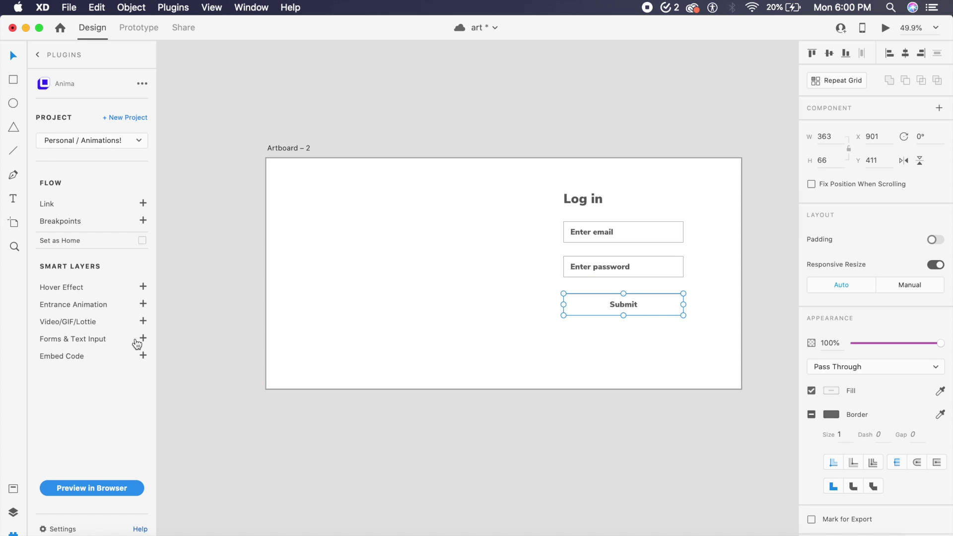
click(138, 342)
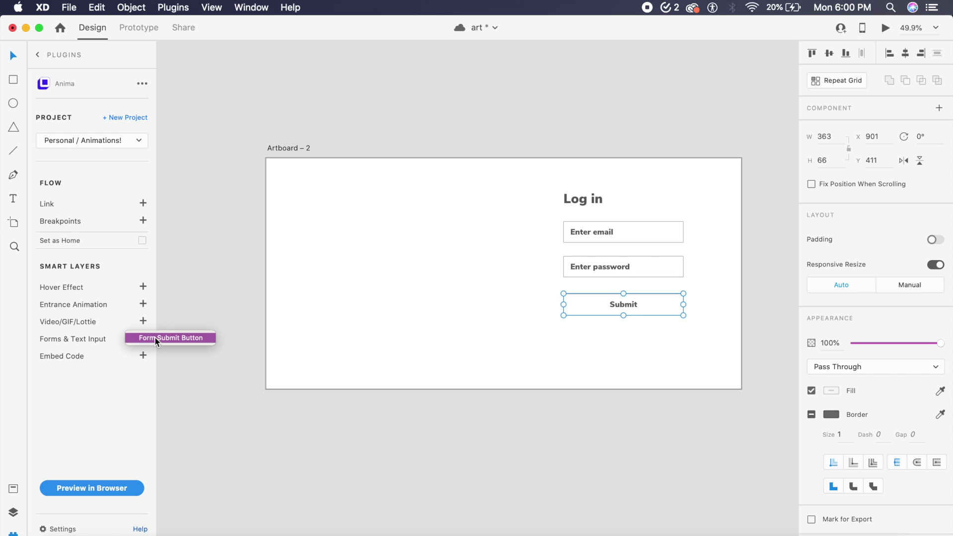
click(160, 338)
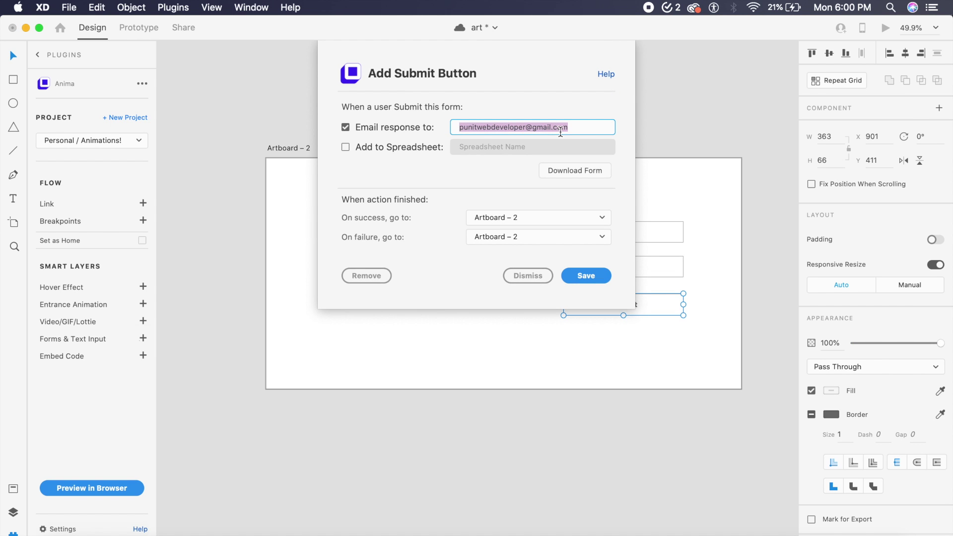
click(584, 128)
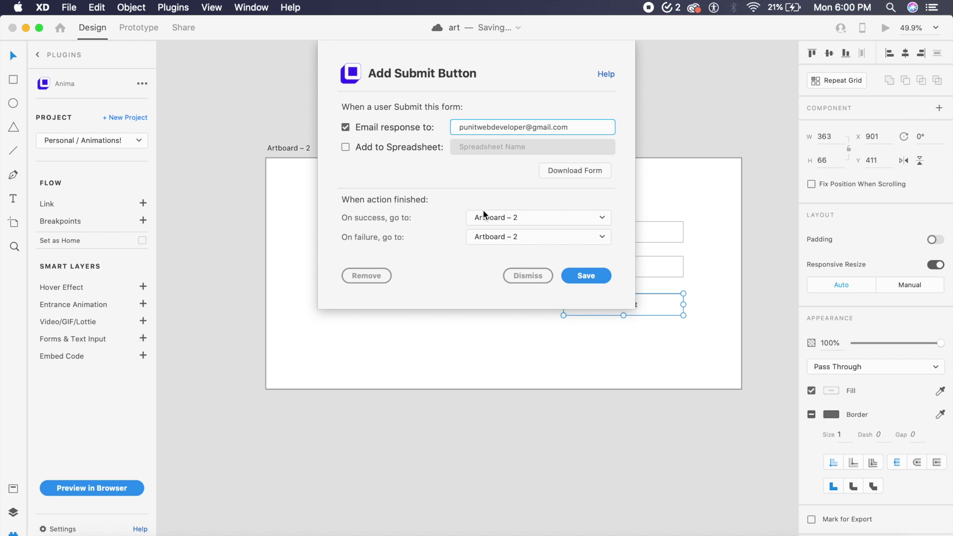
click(510, 218)
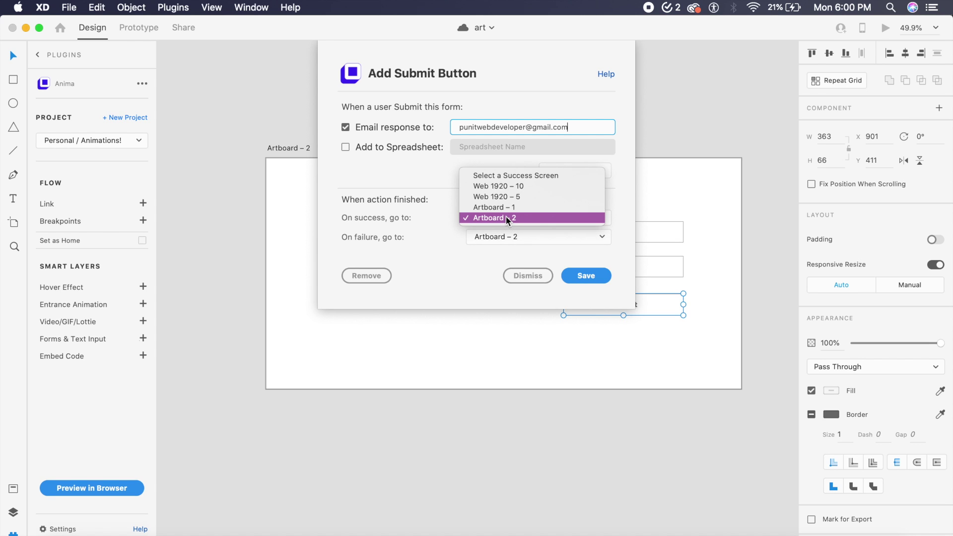
click(510, 176)
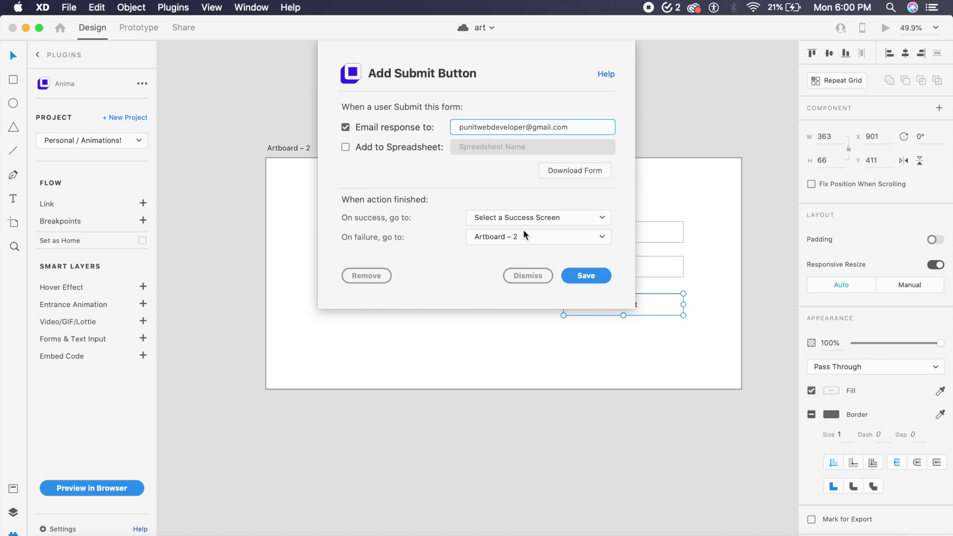
click(531, 236)
click(526, 195)
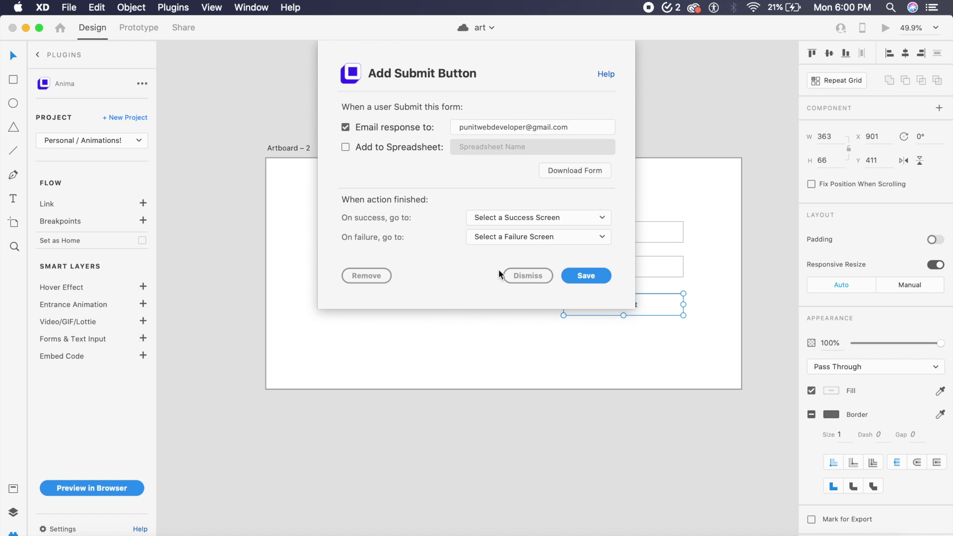
click(579, 275)
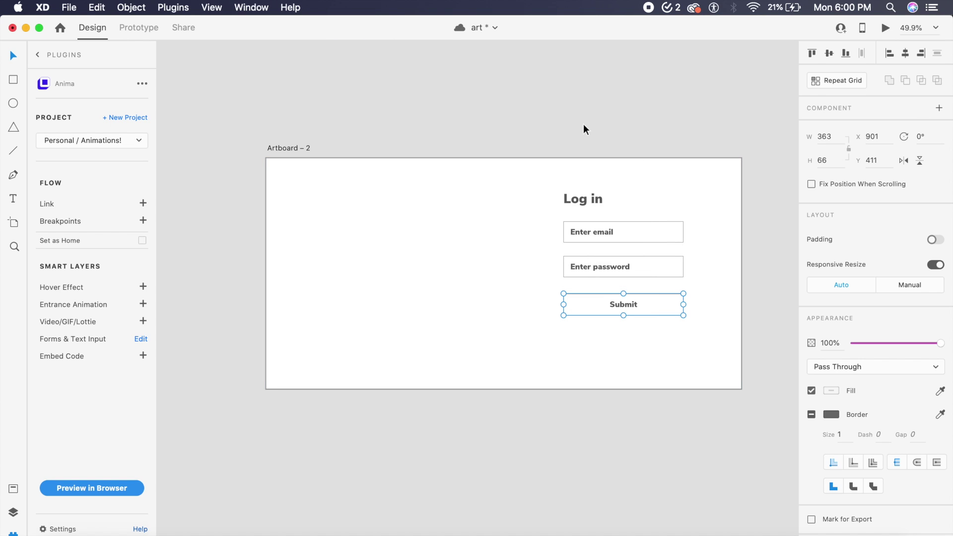
Step: Create an Anima browser preview of Artboard – 2 and open the draft
click(489, 136)
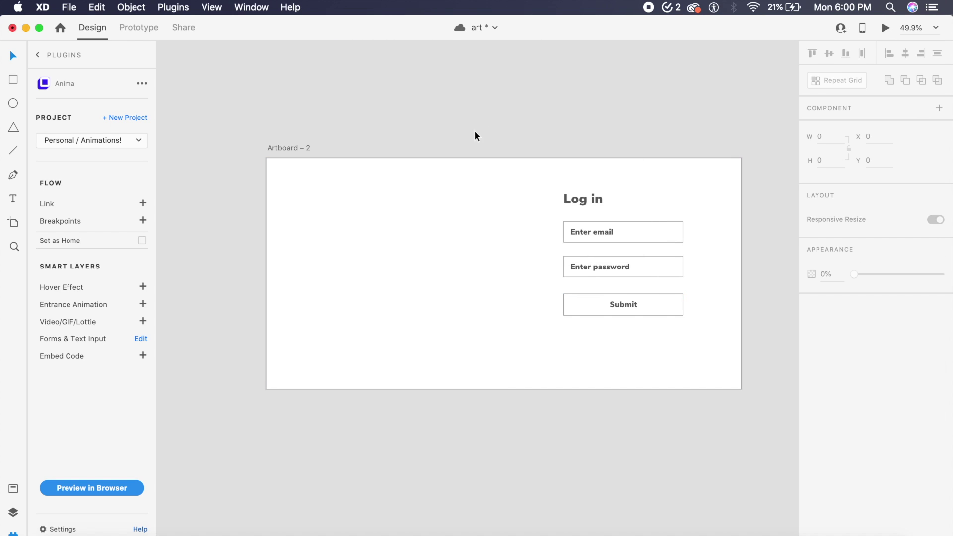
click(302, 149)
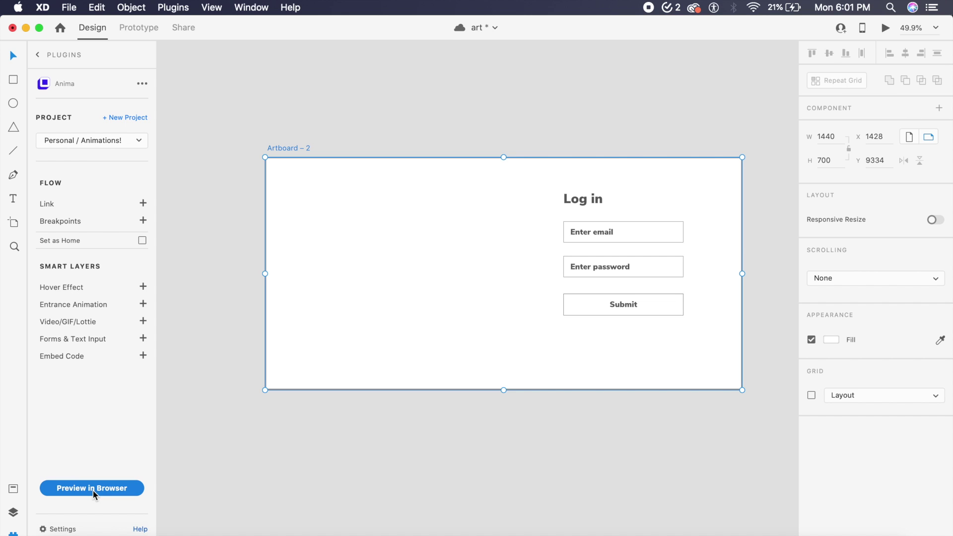
click(94, 493)
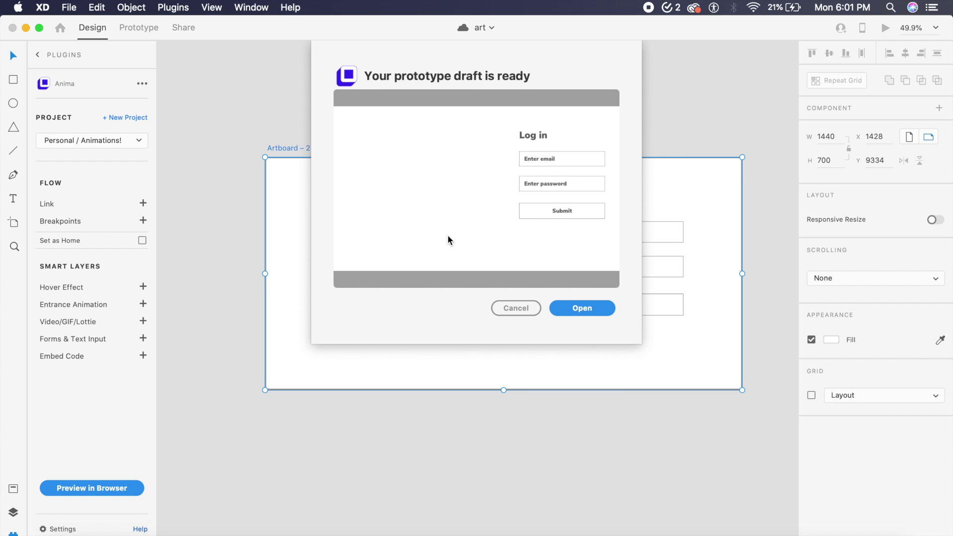
click(582, 310)
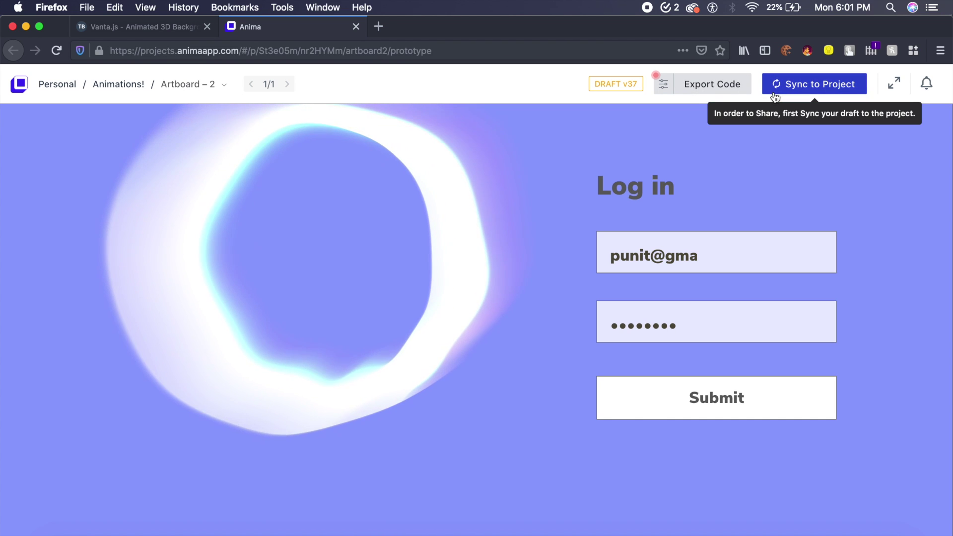
Step: Show the log-in prototype full-screen, then browse the Vanta.js effects page
click(896, 82)
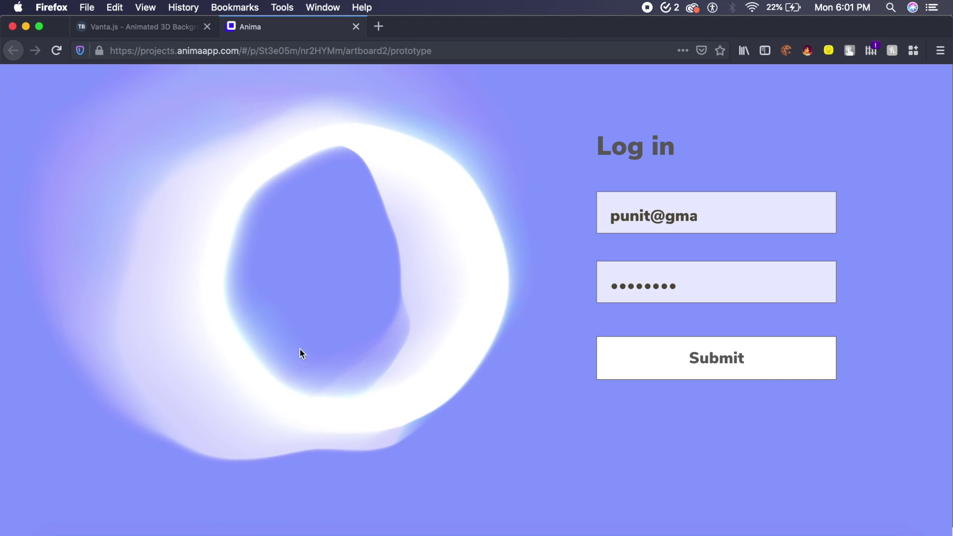
click(156, 28)
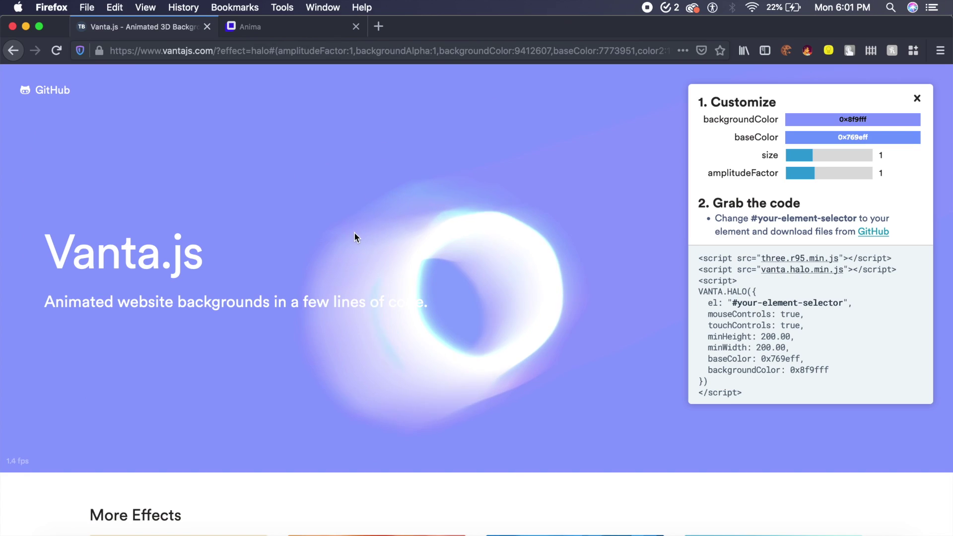
scroll(355, 233, down, 5)
scroll(354, 233, down, 5)
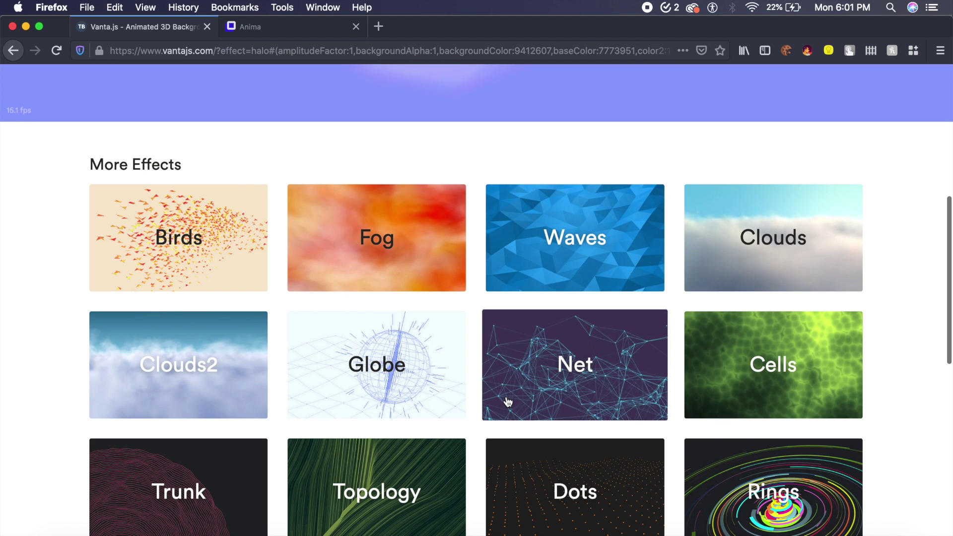
scroll(503, 264, up, 7)
Step: Replace the prototype's email with a new address, submit the form, and save the login
click(276, 27)
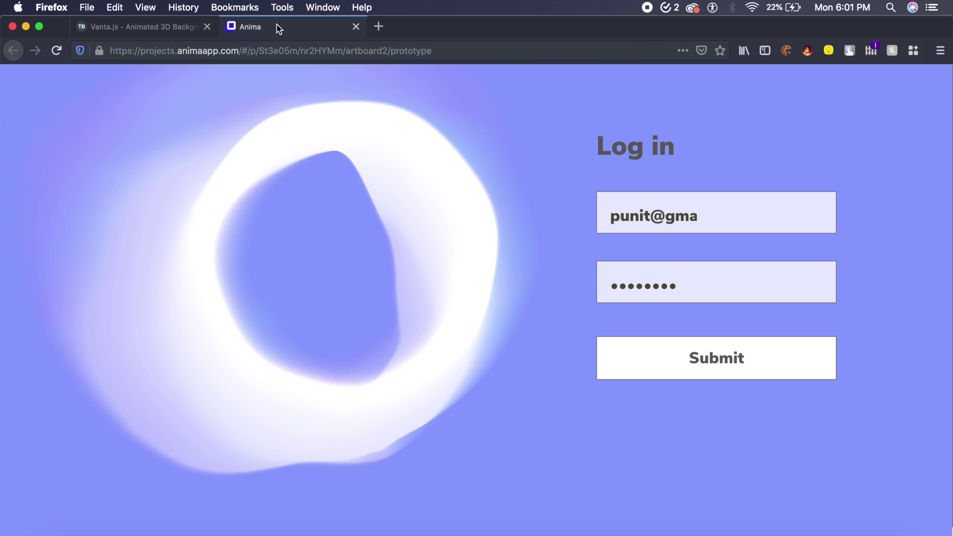
click(665, 214)
key(super+a)
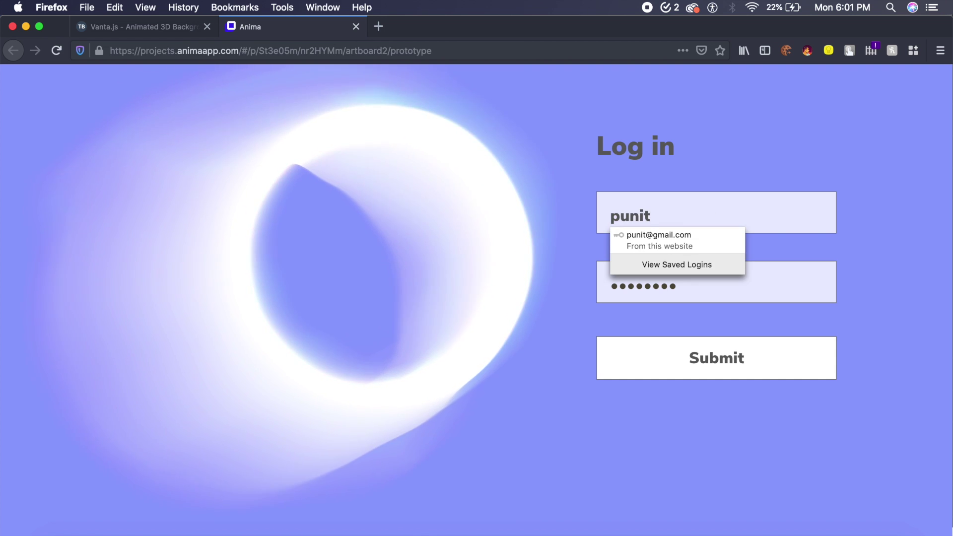
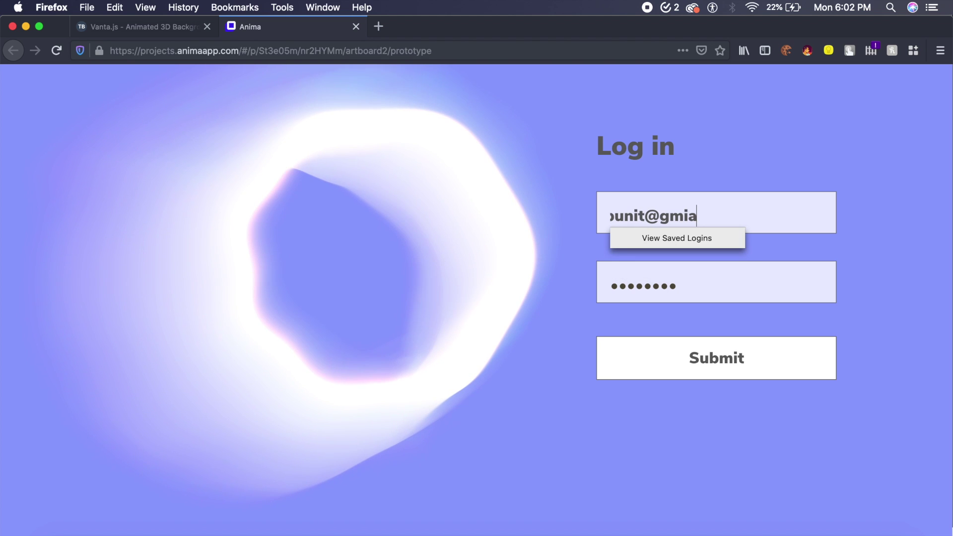
double_click(647, 286)
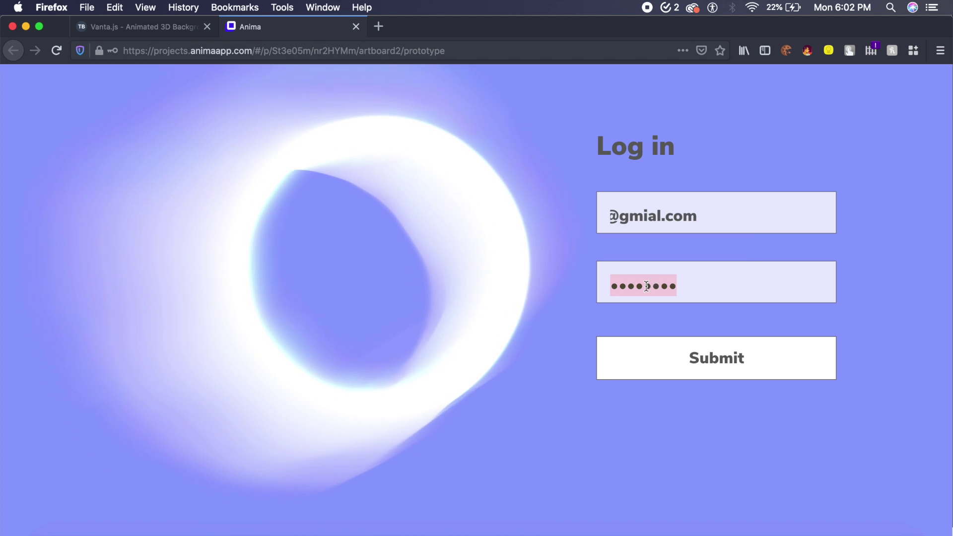
click(723, 364)
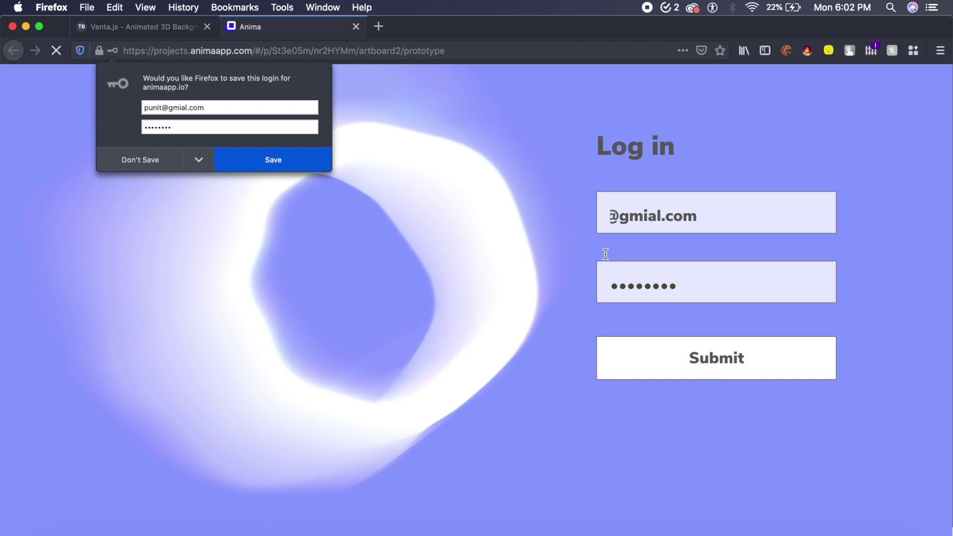
click(281, 159)
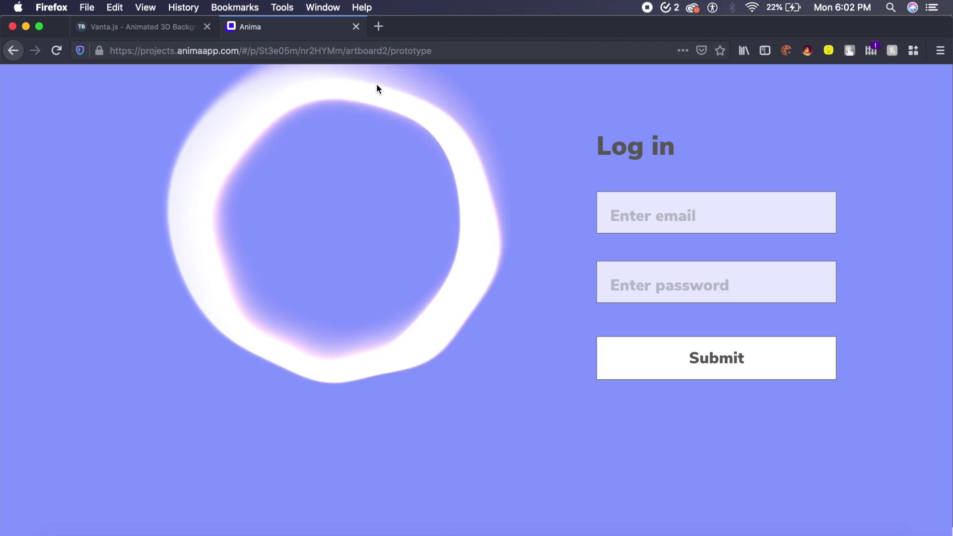
Step: In a new Firefox tab, type 'gm' and load the Gmail inbox suggestion
click(379, 27)
text(gm)
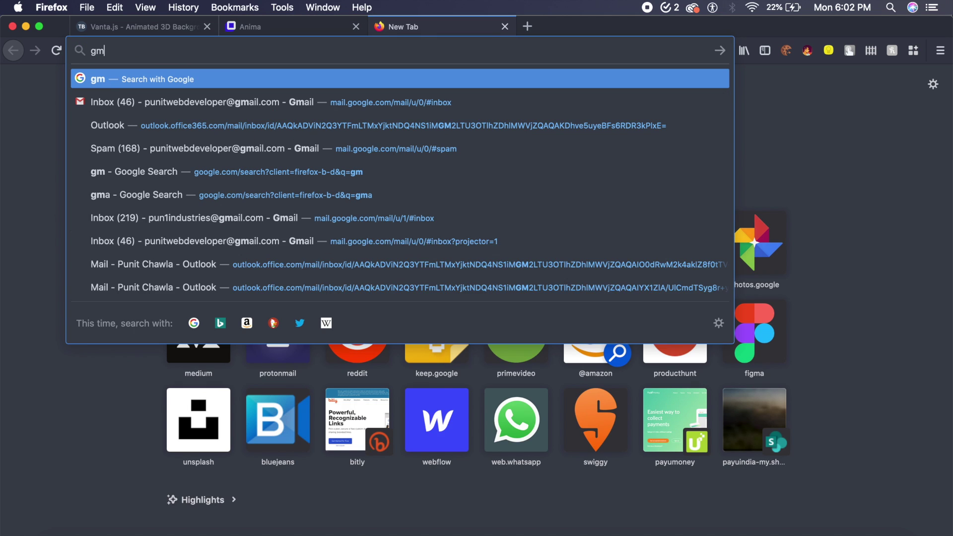
key(Down)
key(Return)
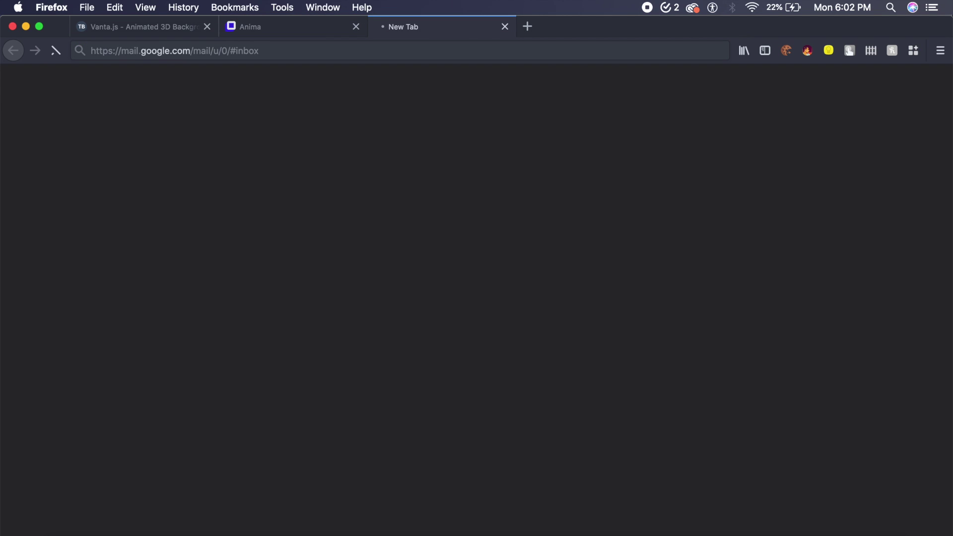